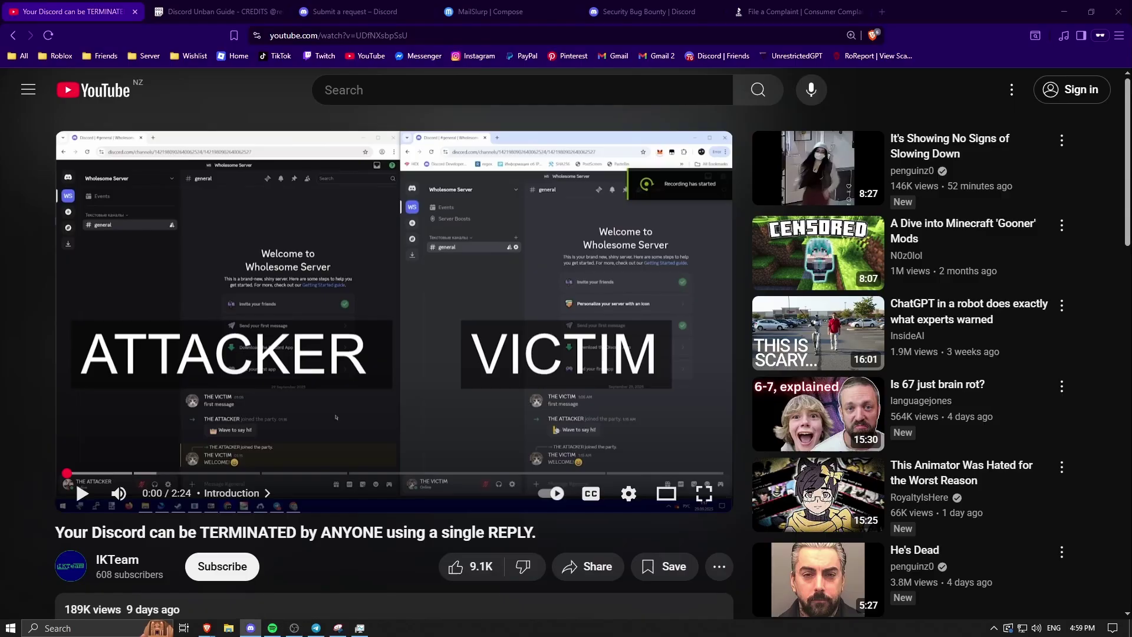
- Glance at the Discord profile settings, then return to the YouTube video page
{"action": "left_click", "coordinate": [250, 628]}
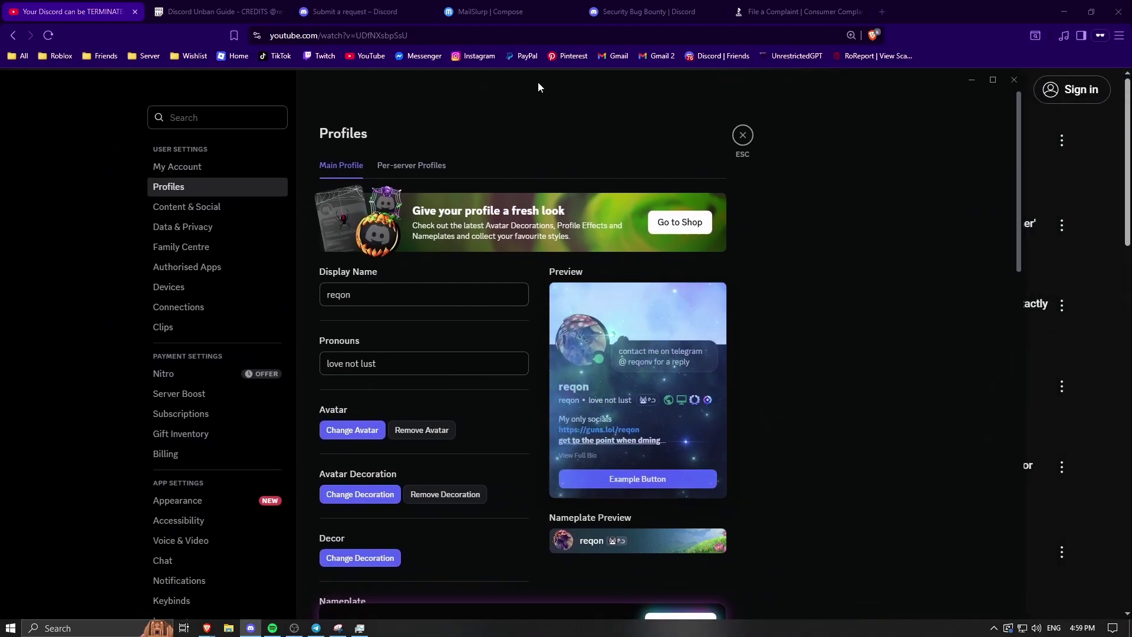
{"action": "scroll", "coordinate": [603, 253], "scroll_direction": "down", "scroll_amount": 4}
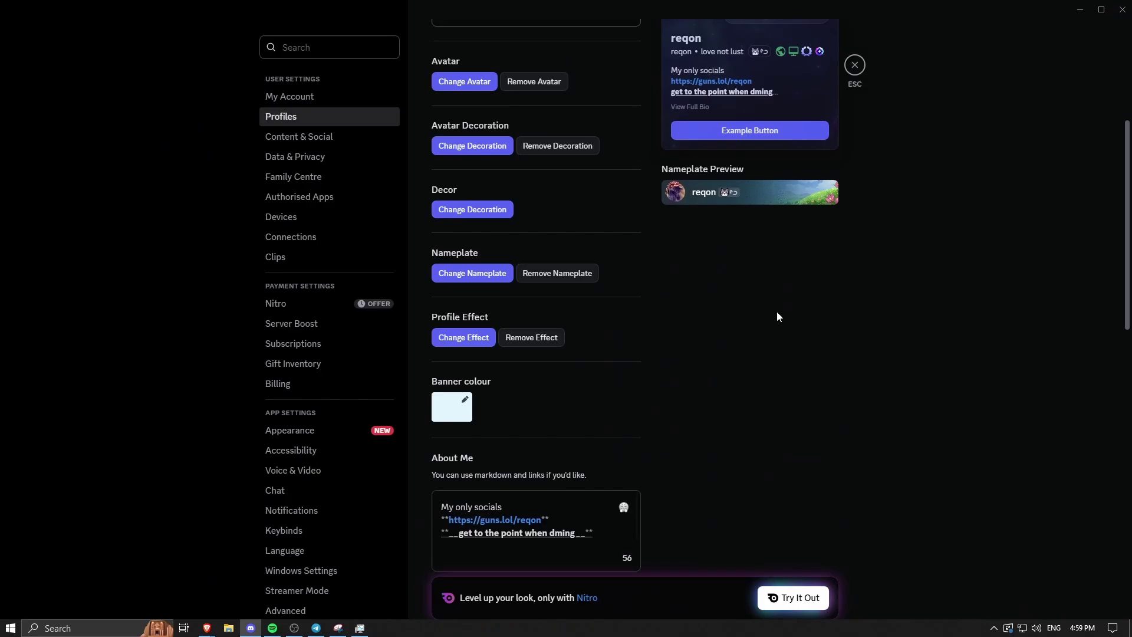
{"action": "scroll", "coordinate": [777, 310], "scroll_direction": "up", "scroll_amount": 4}
{"action": "key", "text": "alt+Tab"}
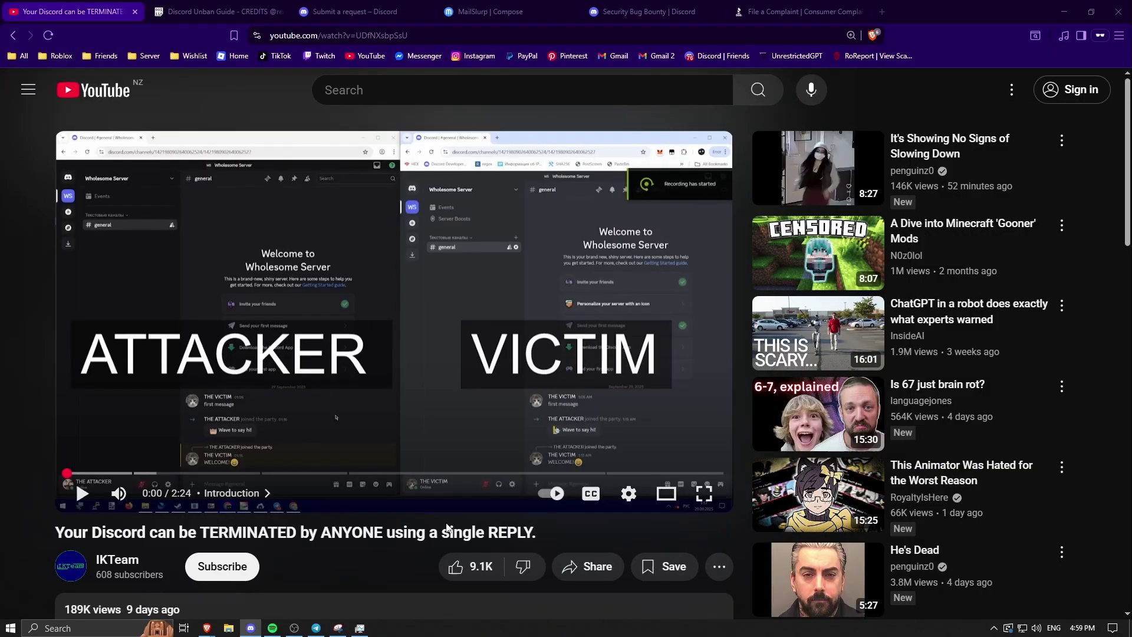
- Select the YouTube video title text
{"action": "left_click_drag", "start_coordinate": [546, 534], "coordinate": [257, 533]}
{"action": "left_click", "coordinate": [84, 548]}
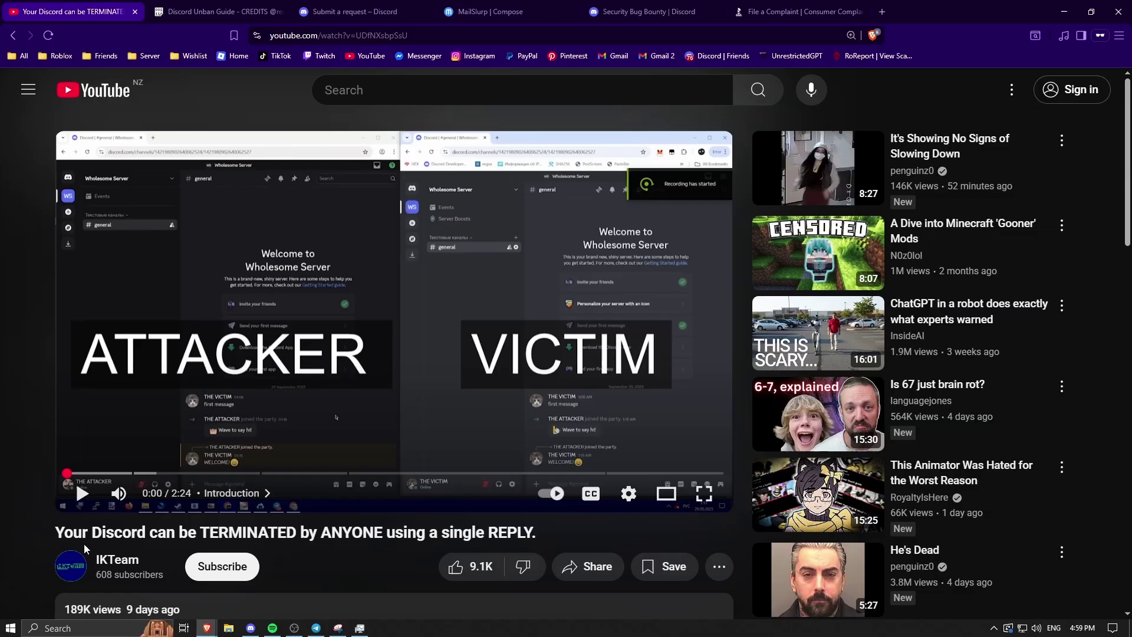
{"action": "triple_click", "coordinate": [83, 541]}
{"action": "left_click_drag", "start_coordinate": [55, 533], "coordinate": [441, 531]}
{"action": "left_click", "coordinate": [541, 538]}
{"action": "left_click_drag", "start_coordinate": [562, 540], "coordinate": [64, 522]}
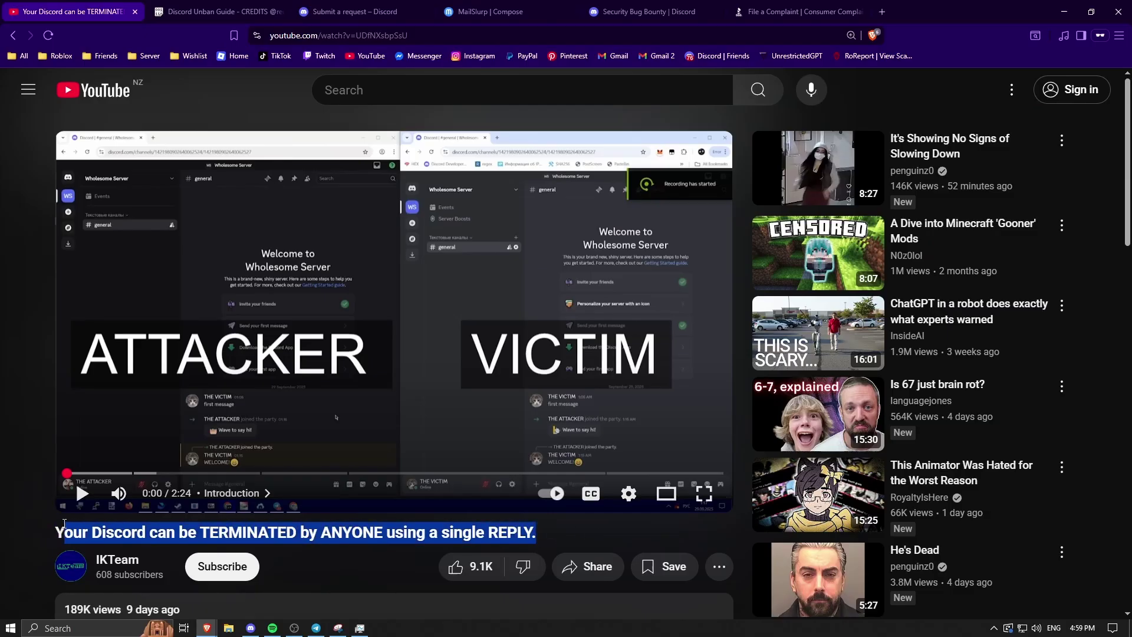
{"action": "left_click", "coordinate": [522, 533]}
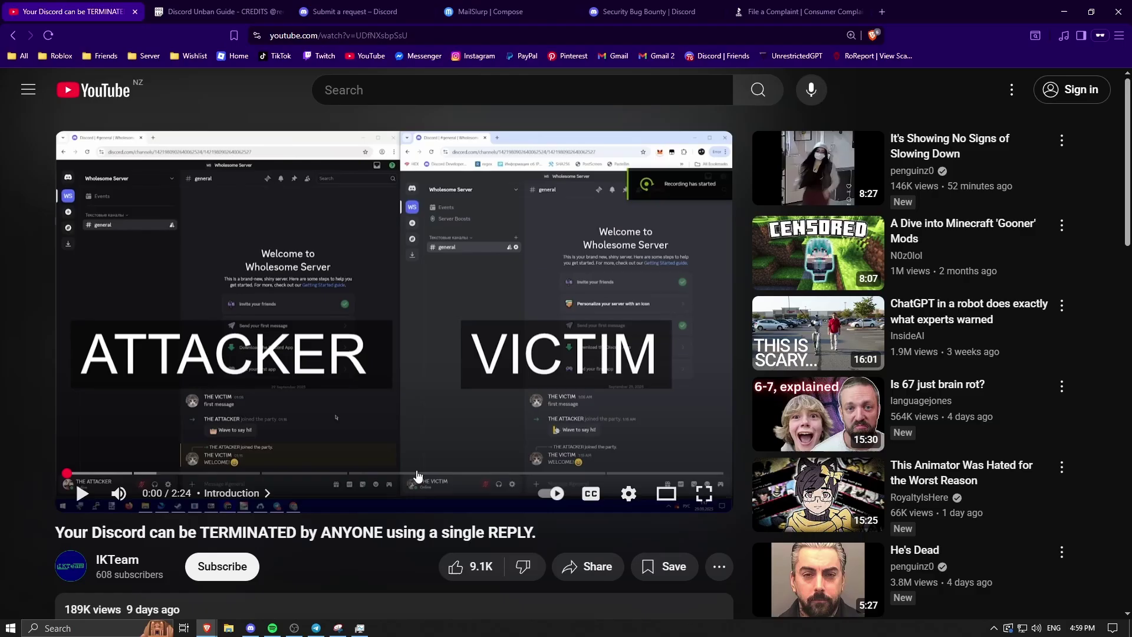
- Find the support request URL on line 15 of the unban guide and go to the request form
{"action": "left_click", "coordinate": [215, 10]}
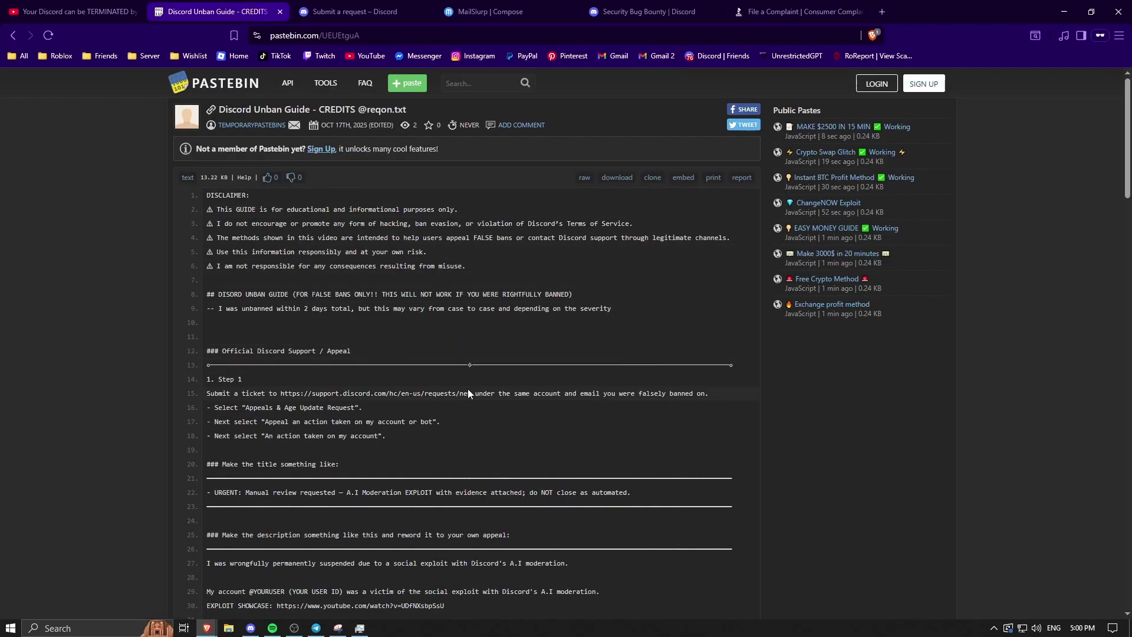
{"action": "left_click_drag", "start_coordinate": [471, 393], "coordinate": [288, 394]}
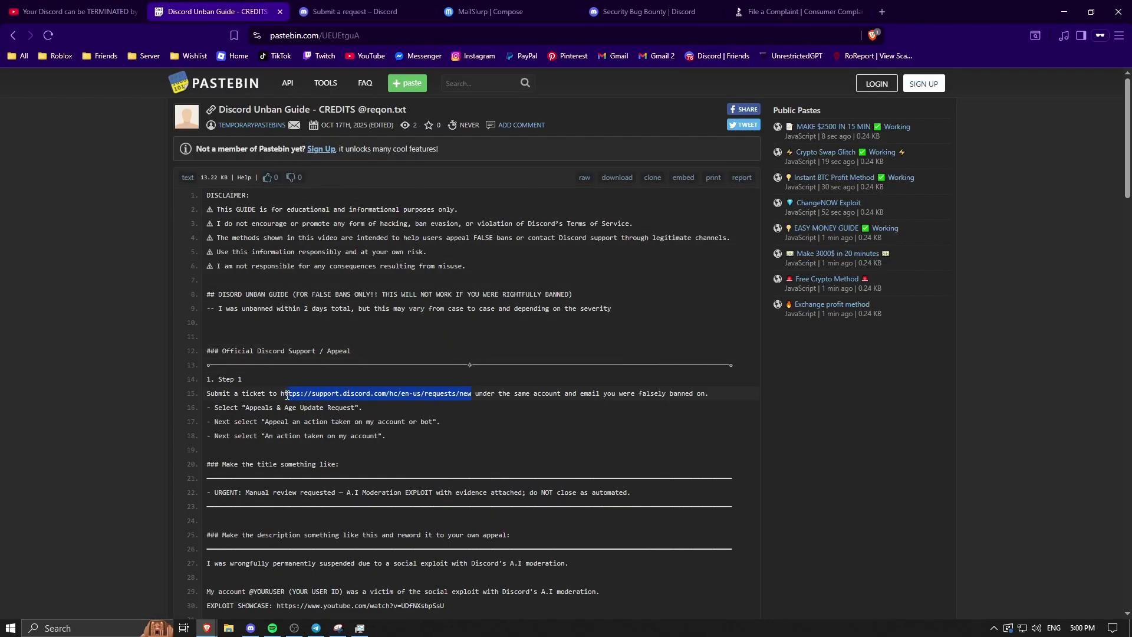
{"action": "left_click", "coordinate": [354, 11]}
- Set the request category to Appeals & Age Update Requests
{"action": "left_click", "coordinate": [311, 287]}
{"action": "scroll", "coordinate": [313, 343], "scroll_direction": "down", "scroll_amount": 1}
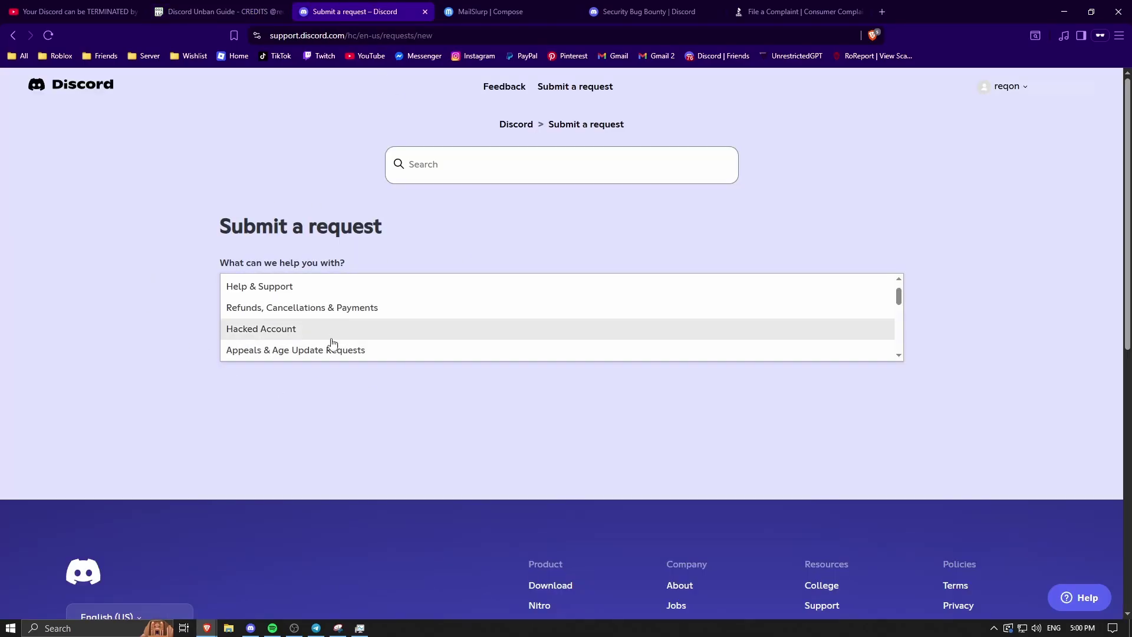
{"action": "scroll", "coordinate": [327, 348], "scroll_direction": "up", "scroll_amount": 1}
{"action": "scroll", "coordinate": [306, 330], "scroll_direction": "down", "scroll_amount": 1}
{"action": "scroll", "coordinate": [339, 334], "scroll_direction": "down", "scroll_amount": 3}
{"action": "left_click", "coordinate": [334, 293]}
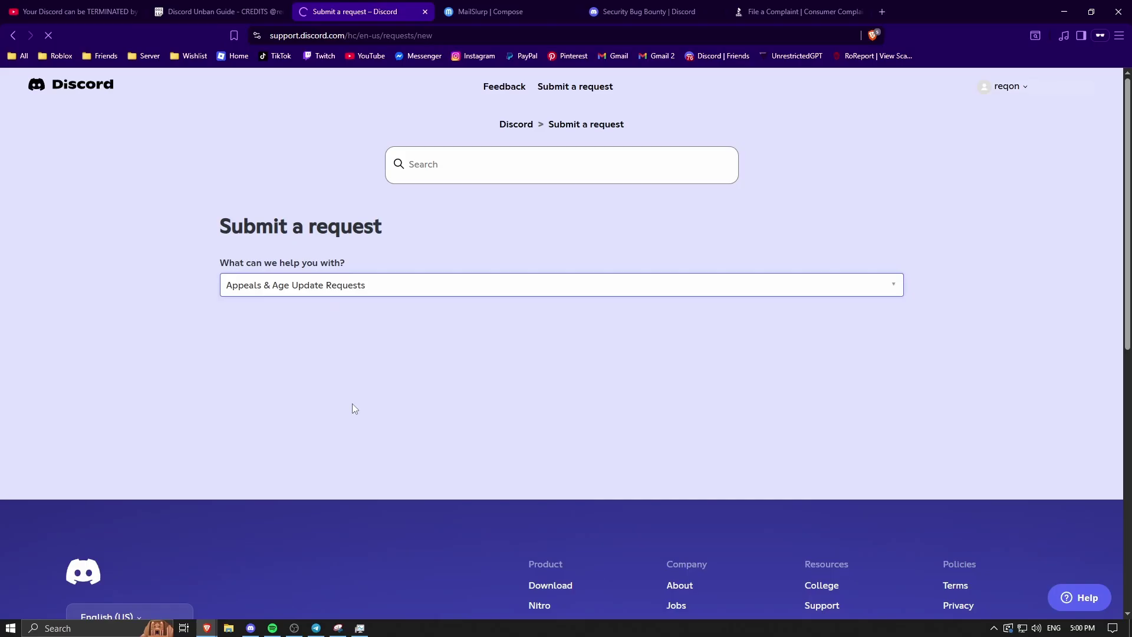
- Choose 'Appeal an action taken on my account or bot', then 'An action taken on my account'
{"action": "left_click", "coordinate": [306, 341]}
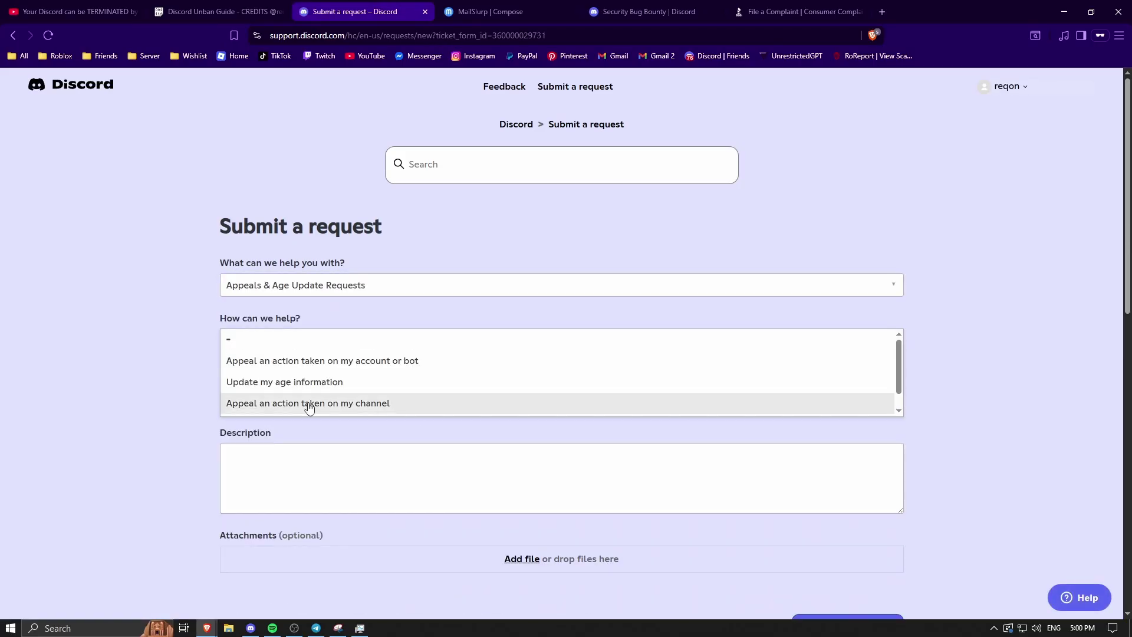
{"action": "scroll", "coordinate": [308, 403], "scroll_direction": "down", "scroll_amount": 1}
{"action": "scroll", "coordinate": [313, 406], "scroll_direction": "up", "scroll_amount": 1}
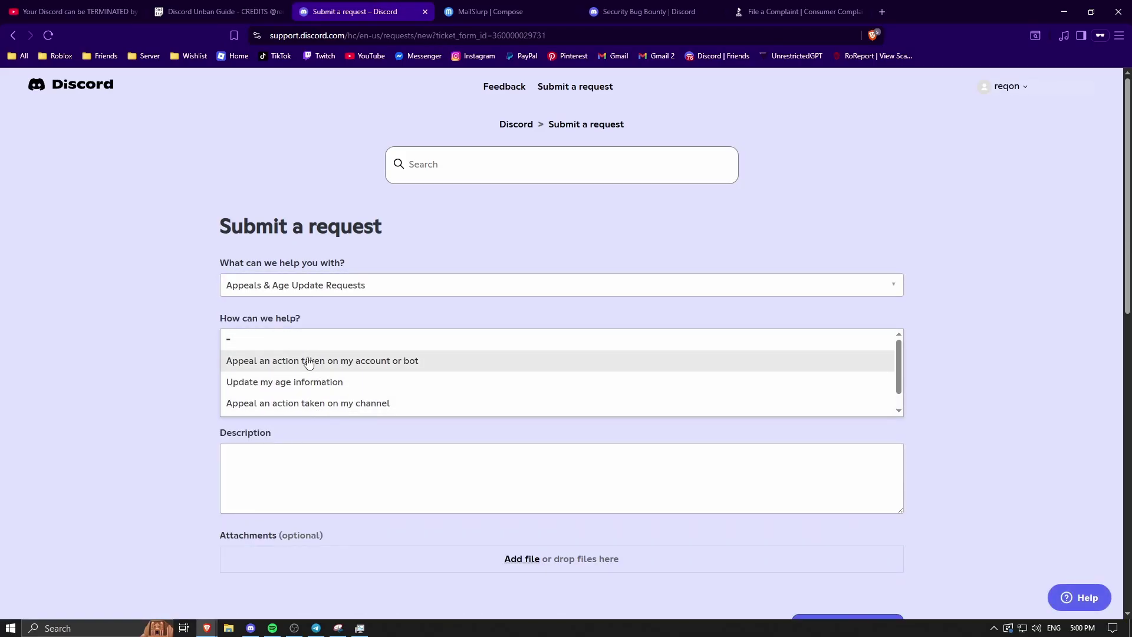
{"action": "left_click", "coordinate": [312, 361]}
{"action": "left_click", "coordinate": [320, 396]}
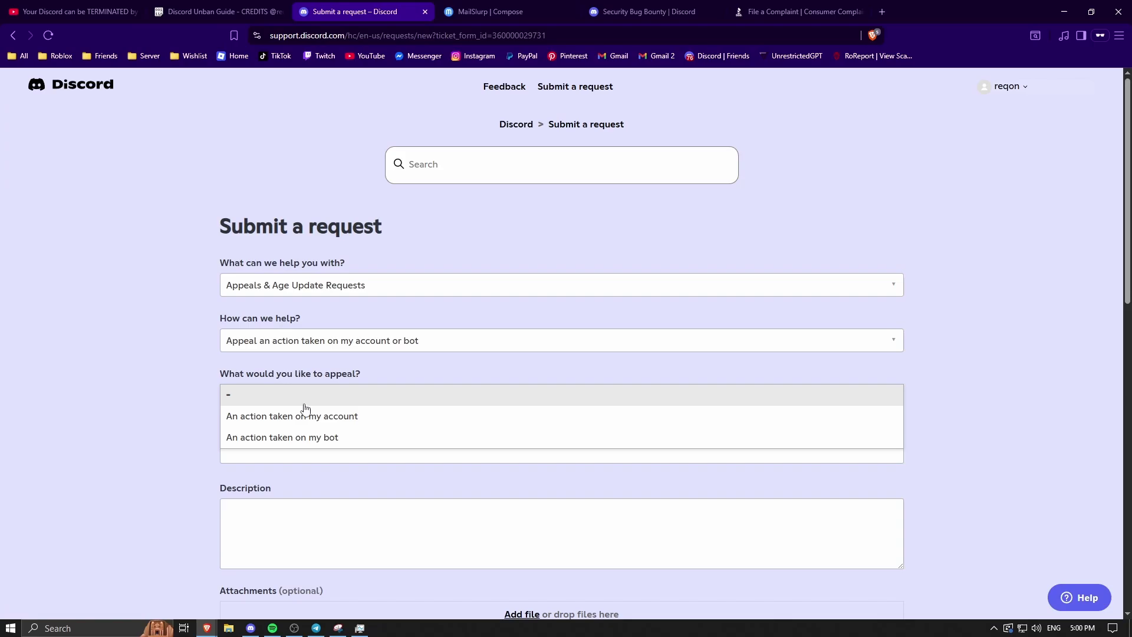
{"action": "left_click", "coordinate": [304, 420]}
- Back in the unban guide paste, select the next block of text to copy
{"action": "left_click", "coordinate": [226, 5]}
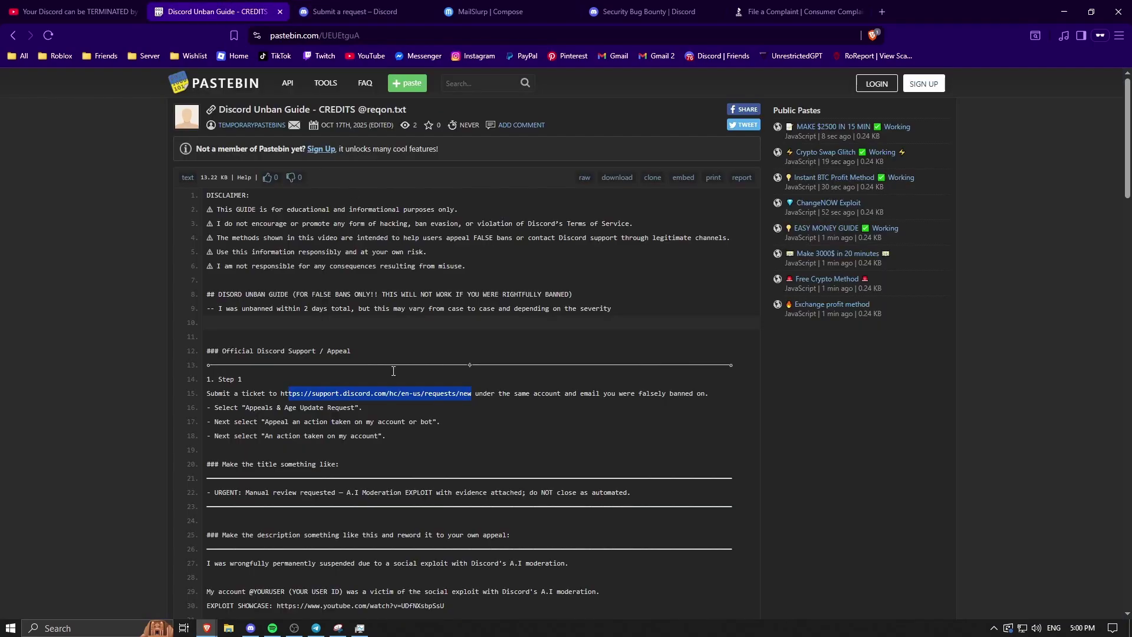
{"action": "scroll", "coordinate": [331, 424], "scroll_direction": "down", "scroll_amount": 2}
{"action": "left_click_drag", "start_coordinate": [634, 375], "coordinate": [217, 378]}
{"action": "key", "text": "ctrl+c"}
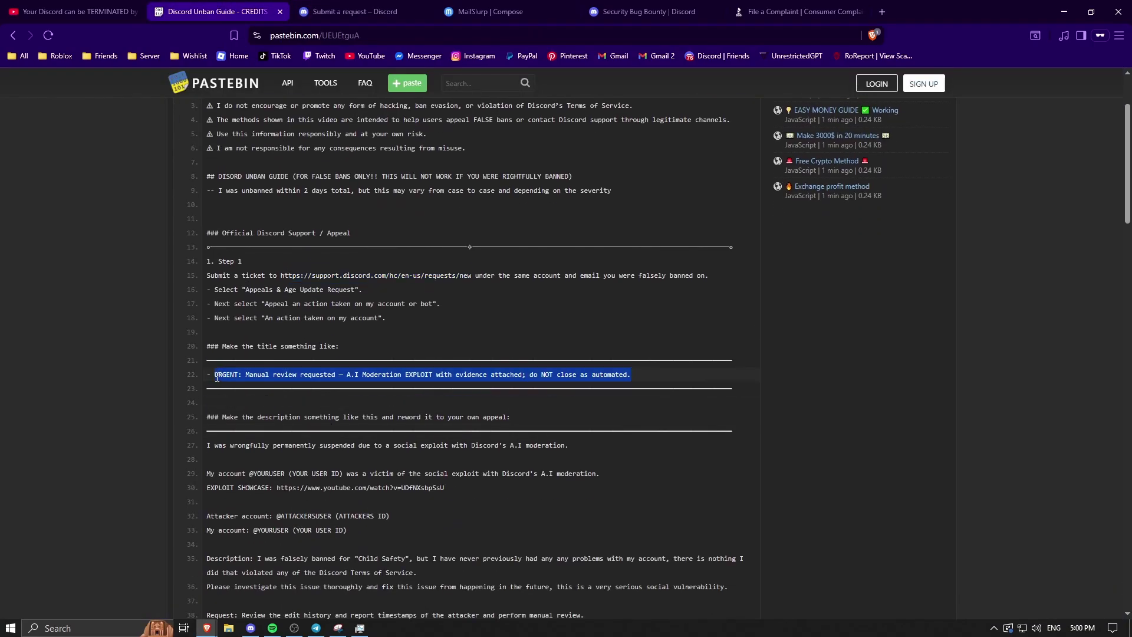
- Paste the copied title into the request's Subject field
{"action": "key", "text": "ctrl+Tab"}
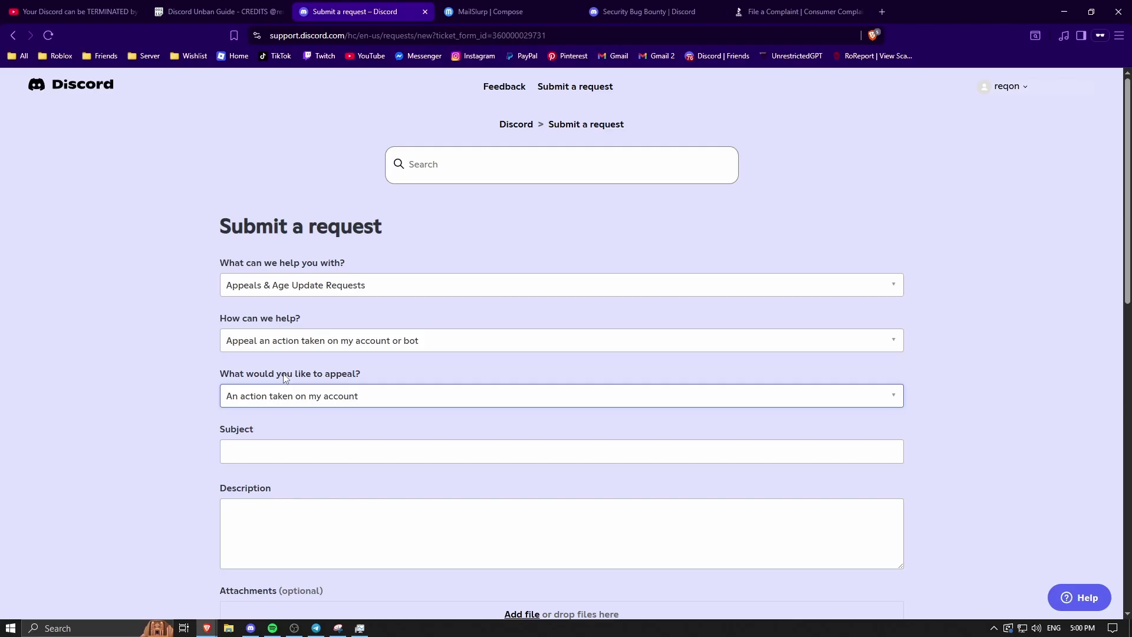
{"action": "left_click", "coordinate": [299, 453]}
{"action": "scroll", "coordinate": [299, 454], "scroll_direction": "down", "scroll_amount": 1}
{"action": "key", "text": "ctrl+v"}
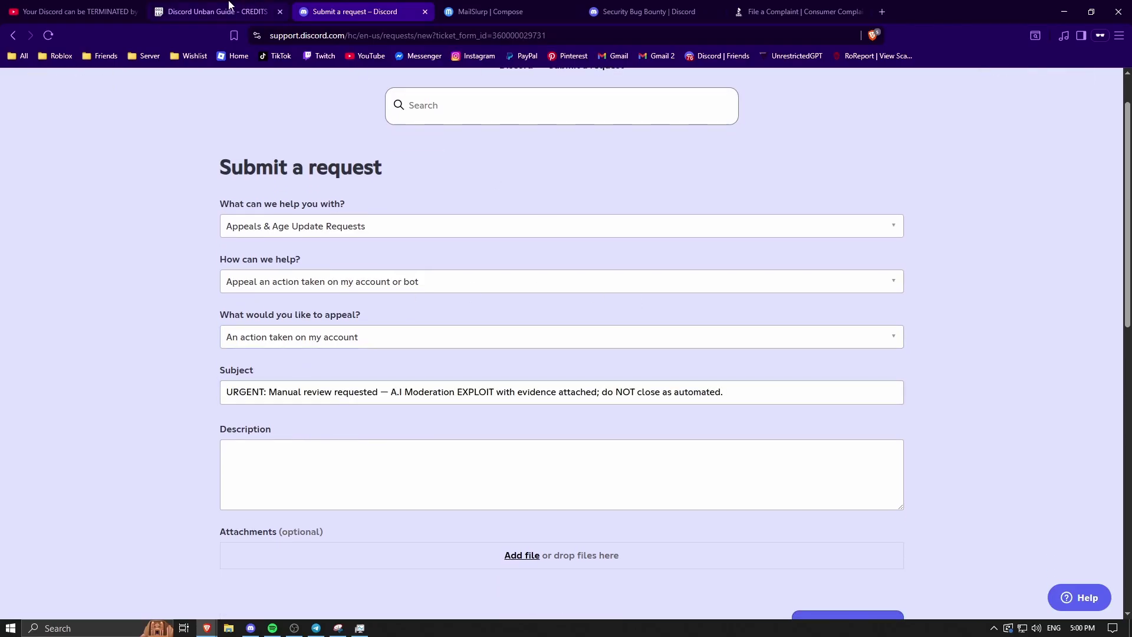
- Copy the appeal text from the unban guide into Description and enlarge the box to show it all
{"action": "key", "text": "ctrl+shift+Tab"}
{"action": "scroll", "coordinate": [458, 438], "scroll_direction": "down", "scroll_amount": 3}
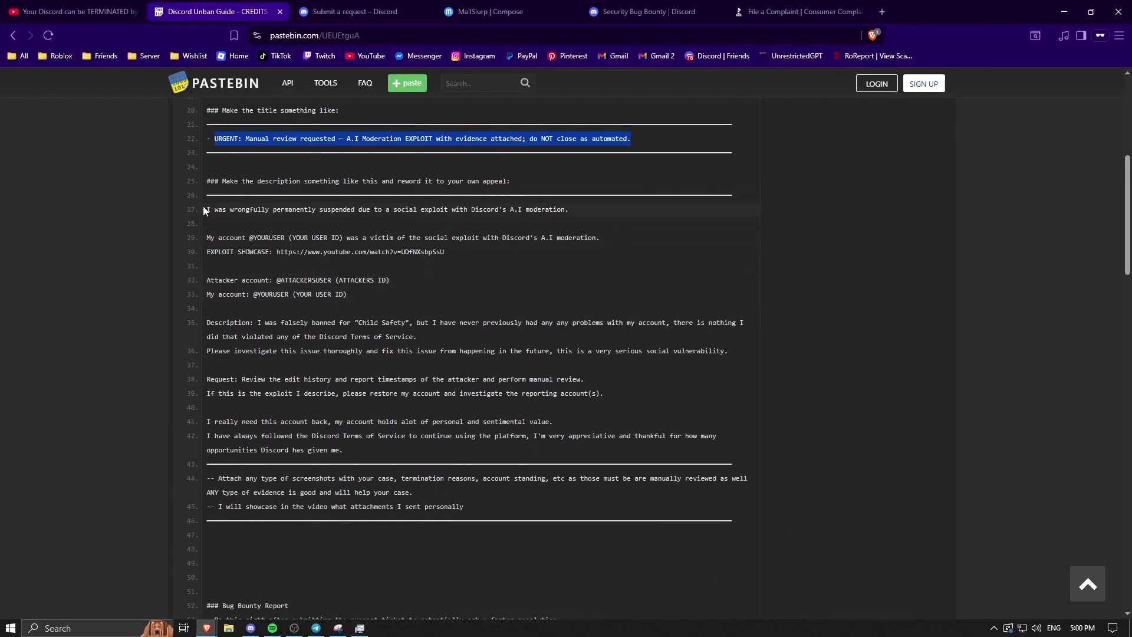
{"action": "left_click_drag", "start_coordinate": [202, 207], "coordinate": [353, 451]}
{"action": "key", "text": "ctrl+Tab"}
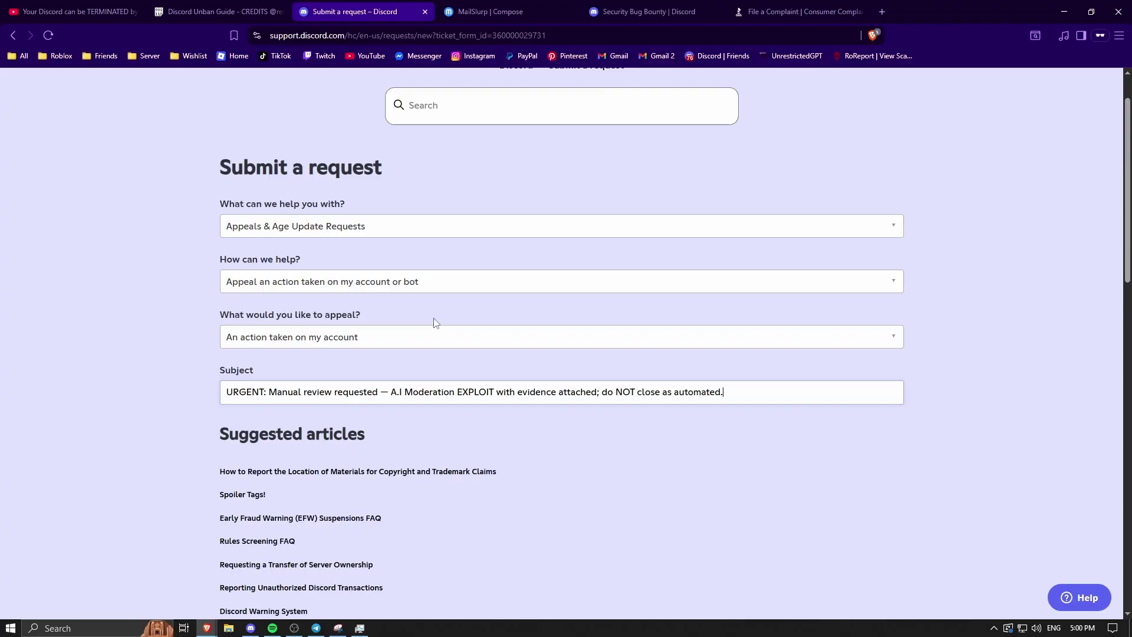
{"action": "scroll", "coordinate": [352, 451], "scroll_direction": "down", "scroll_amount": 7}
{"action": "left_click", "coordinate": [342, 377]}
{"action": "key", "text": "ctrl+v"}
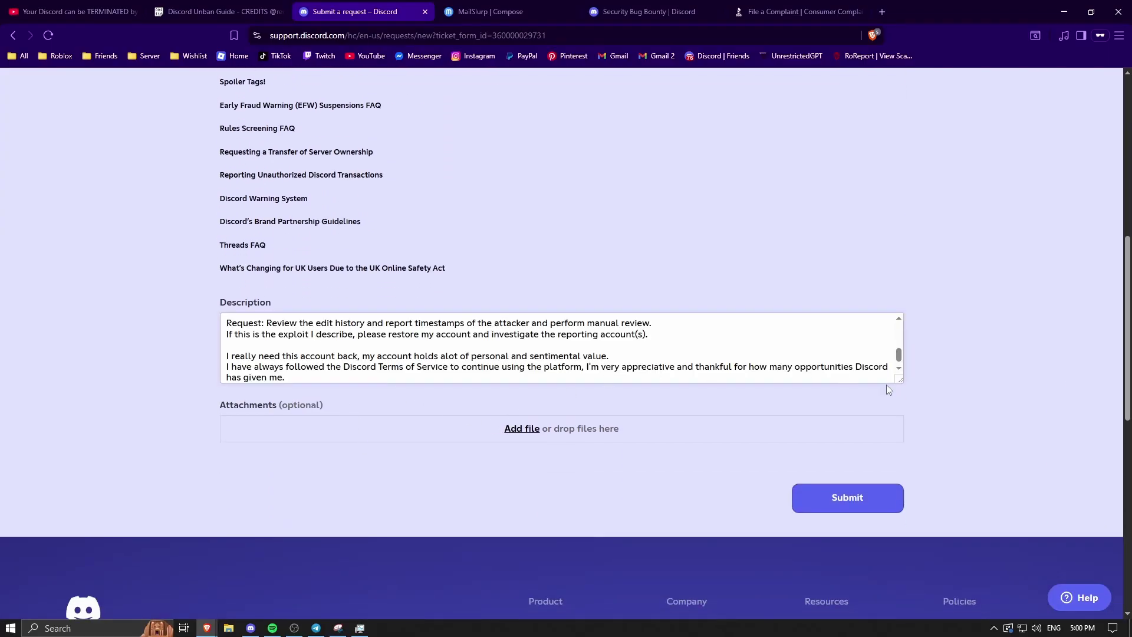
{"action": "left_click_drag", "start_coordinate": [899, 380], "coordinate": [900, 524]}
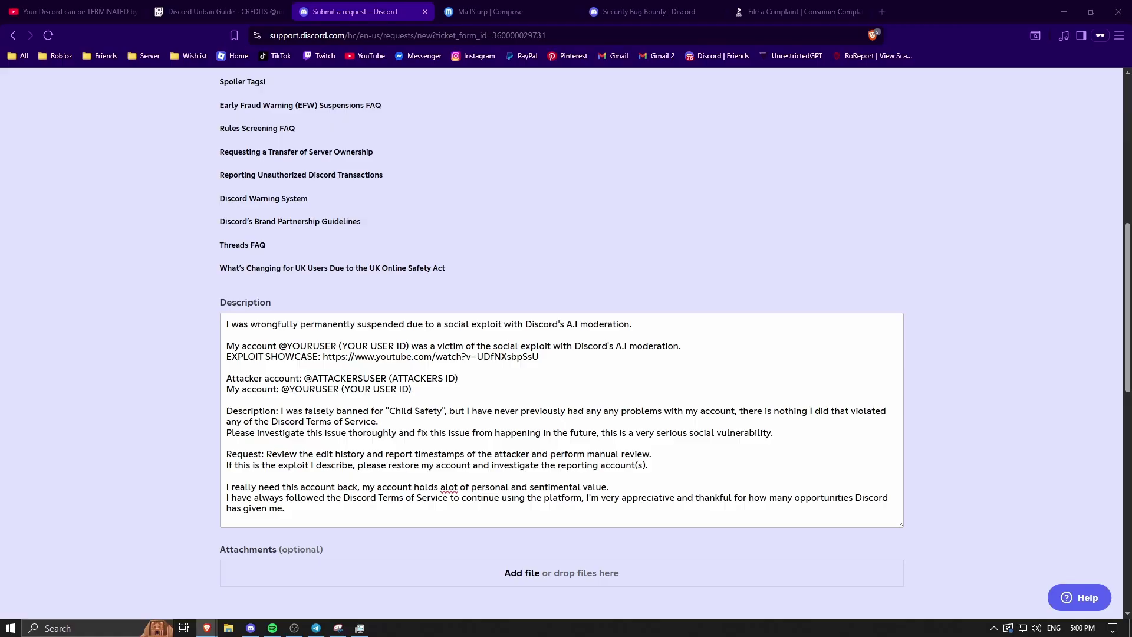
{"action": "left_click_drag", "start_coordinate": [1131, 248], "coordinate": [1131, 177]}
{"action": "scroll", "coordinate": [783, 434], "scroll_direction": "down", "scroll_amount": 1}
{"action": "left_click_drag", "start_coordinate": [901, 469], "coordinate": [900, 481]}
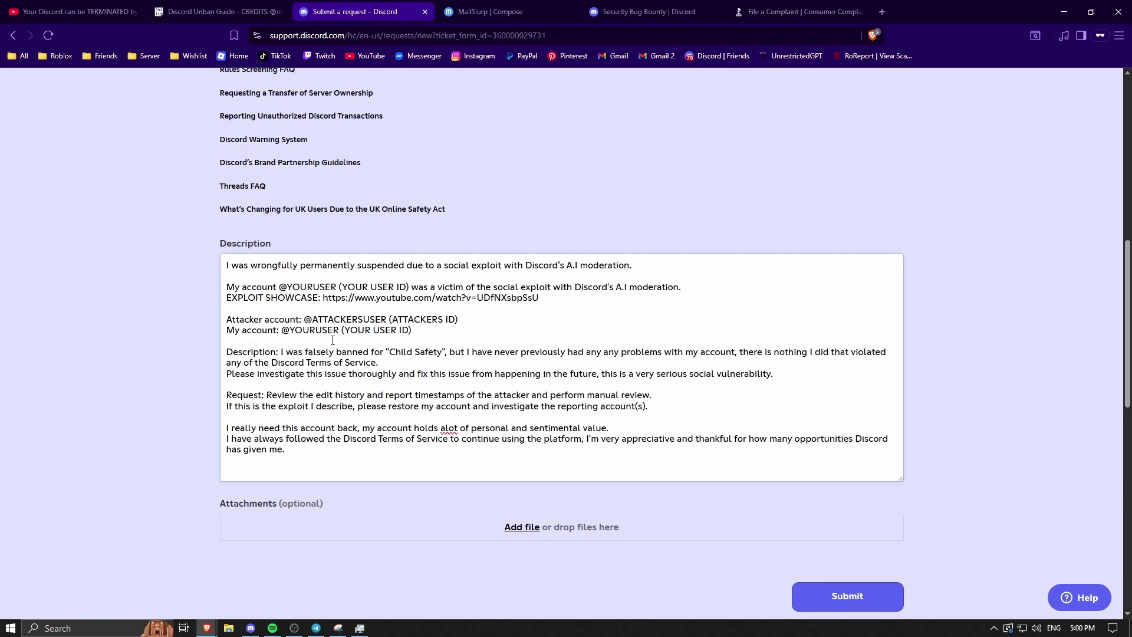
{"action": "scroll", "coordinate": [333, 340], "scroll_direction": "up", "scroll_amount": 3}
{"action": "scroll", "coordinate": [332, 340], "scroll_direction": "down", "scroll_amount": 2}
{"action": "left_click_drag", "start_coordinate": [337, 346], "coordinate": [290, 342]}
{"action": "type", "text": "eqon"}
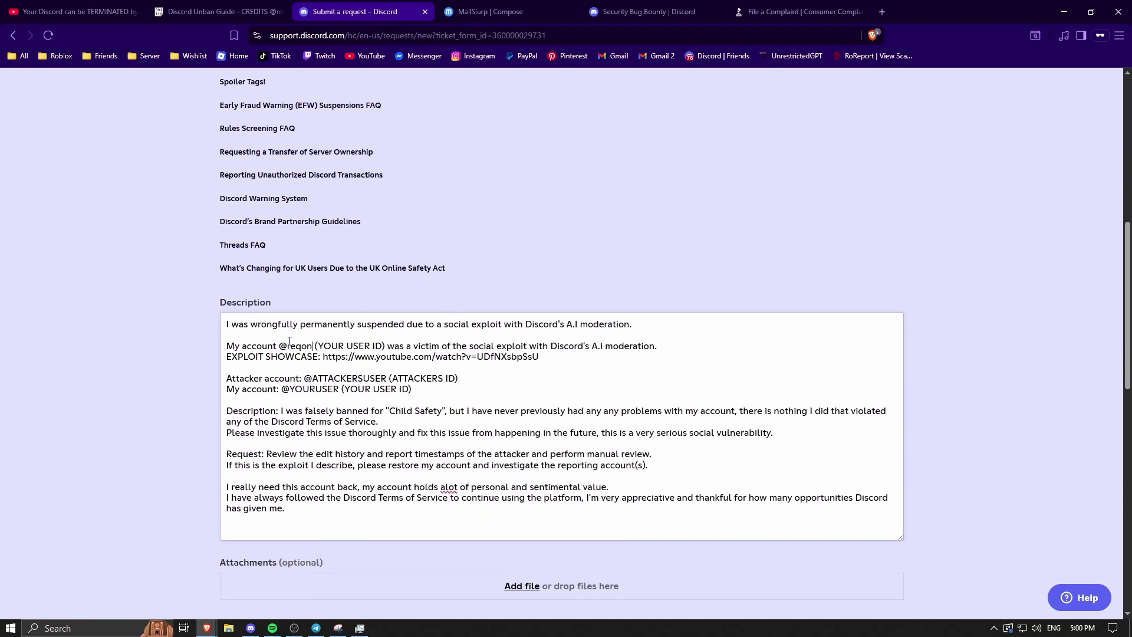
{"action": "left_click_drag", "start_coordinate": [387, 346], "coordinate": [313, 346]}
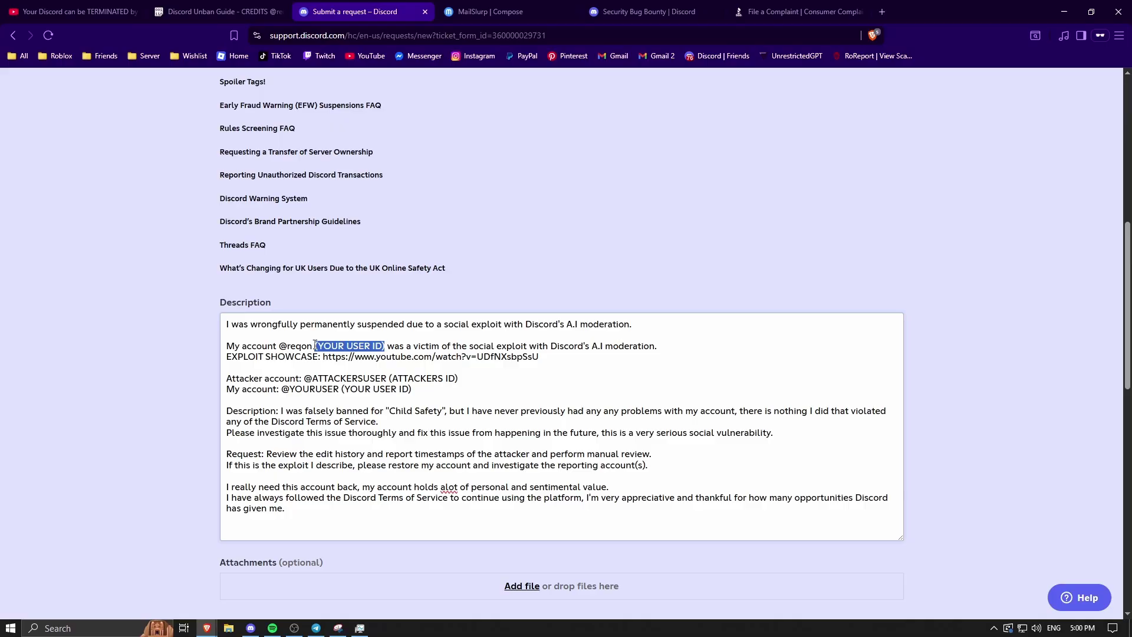
{"action": "key", "text": "BackSpace"}
- Remove the Attacker account line and put the user's handle on the My account line without the ID placeholder
{"action": "left_click_drag", "start_coordinate": [469, 376], "coordinate": [183, 380]}
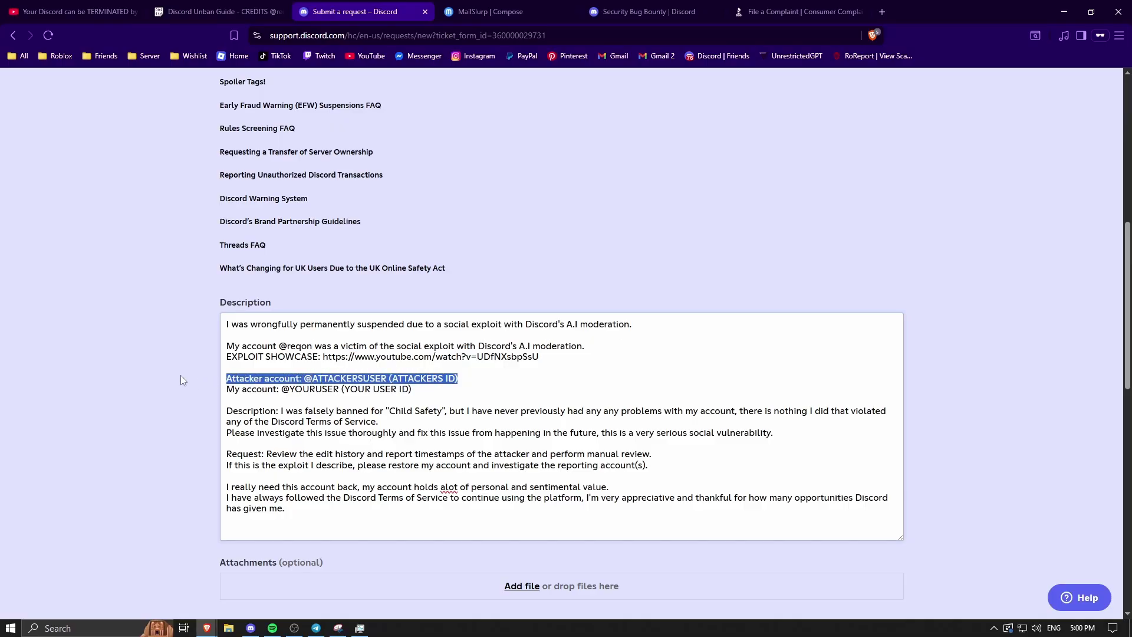
{"action": "key", "text": "BackSpace"}
{"action": "key", "text": "BackSpace"}
{"action": "left_click_drag", "start_coordinate": [336, 381], "coordinate": [290, 379]}
{"action": "key", "text": "BackSpace"}
{"action": "type", "text": "reqon"}
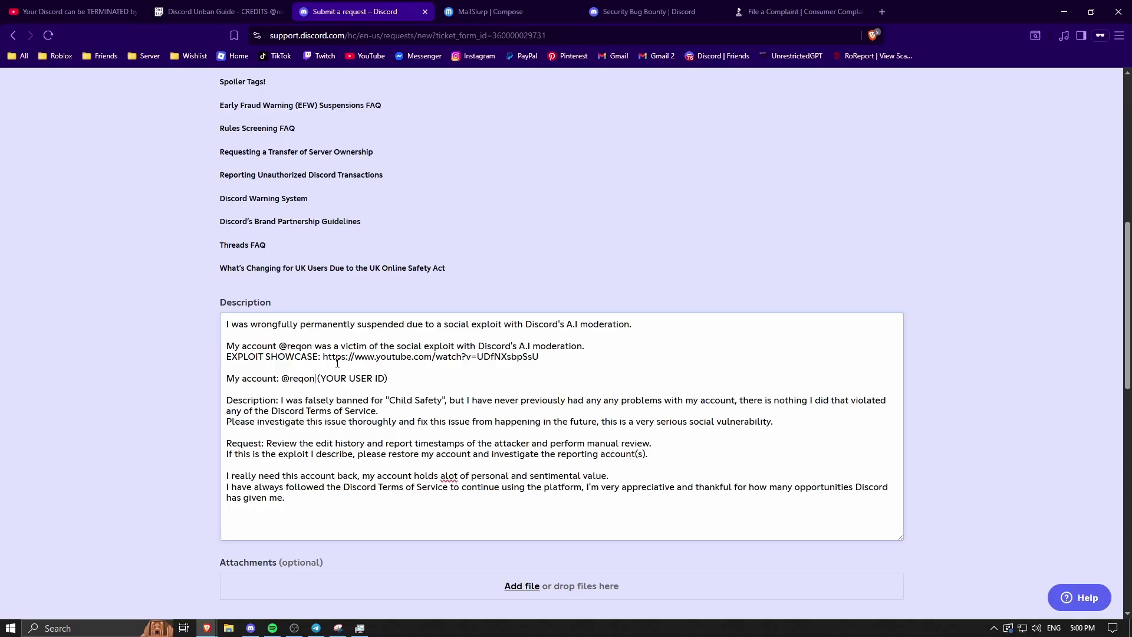
{"action": "left_click_drag", "start_coordinate": [404, 377], "coordinate": [316, 379]}
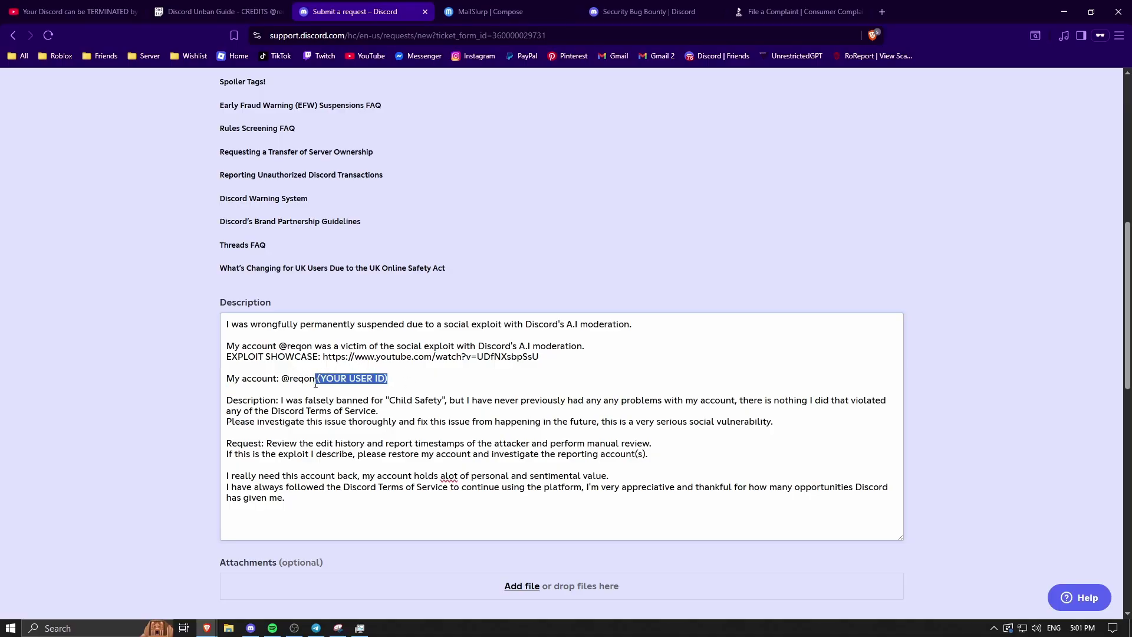
{"action": "key", "text": "BackSpace"}
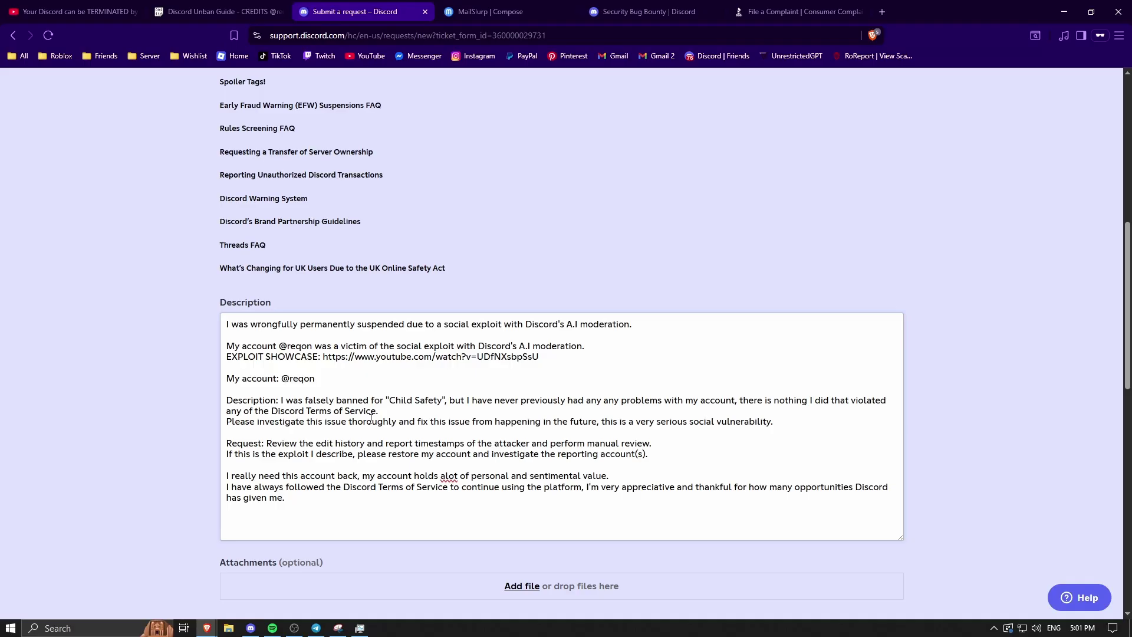
- Shrink the Description box and return to the Discord Unban Guide paste
{"action": "left_click", "coordinate": [442, 402]}
{"action": "left_click_drag", "start_coordinate": [901, 537], "coordinate": [660, 518]}
{"action": "scroll", "coordinate": [698, 529], "scroll_direction": "down", "scroll_amount": 2}
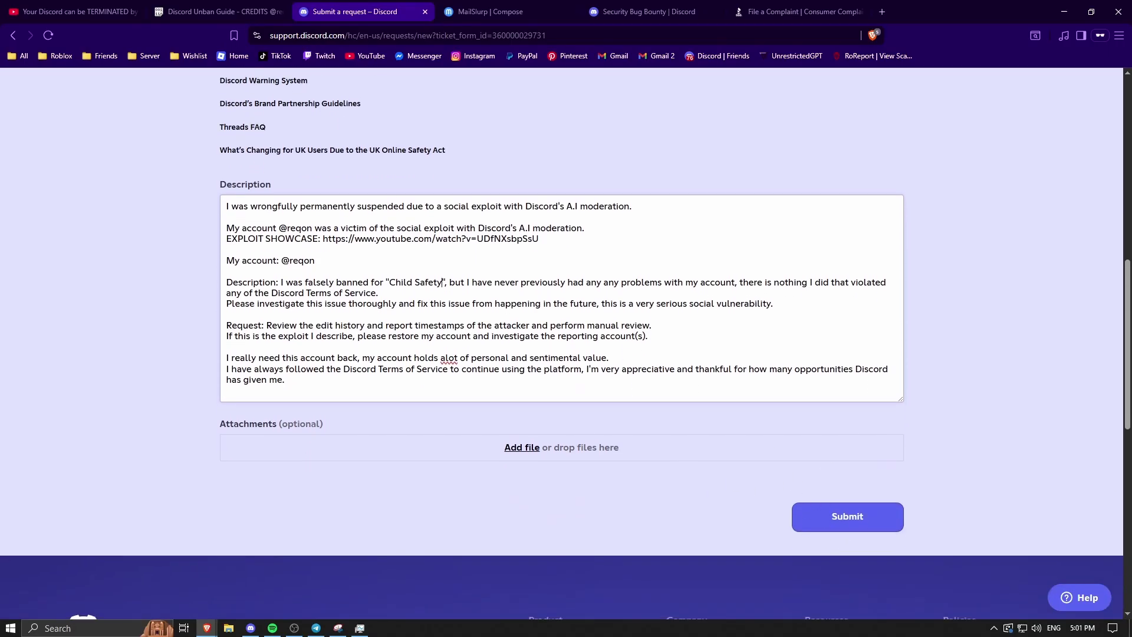
{"action": "key", "text": "ctrl+shift+Tab"}
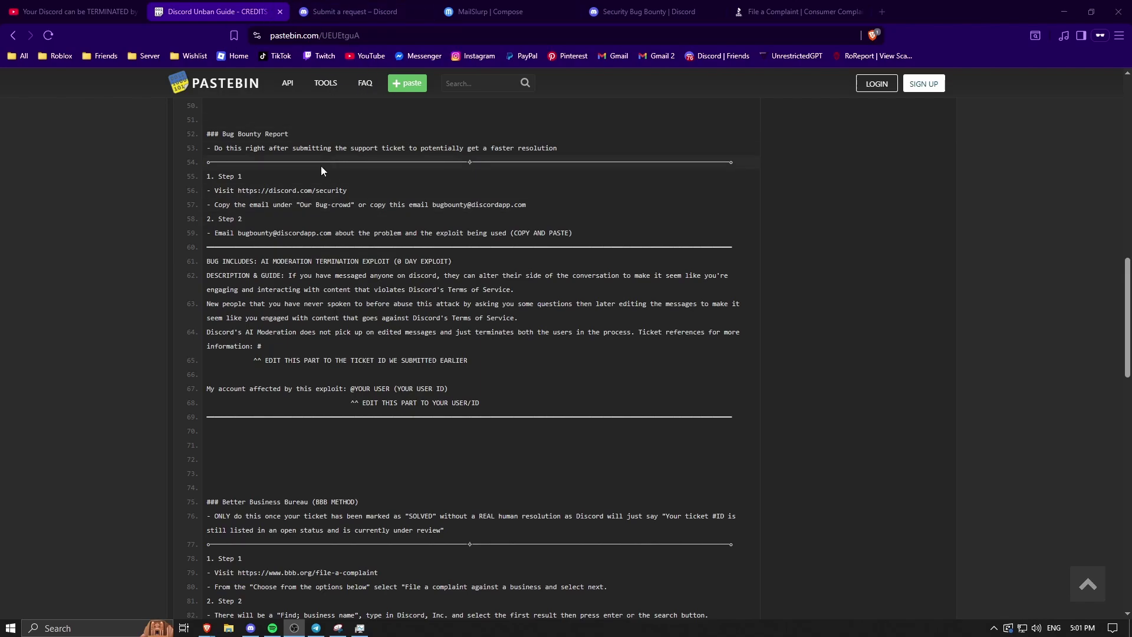
- Copy Discord's bug bounty e-mail from the Security page, matching it against line 57 of the guide
{"action": "left_click_drag", "start_coordinate": [355, 190], "coordinate": [242, 195]}
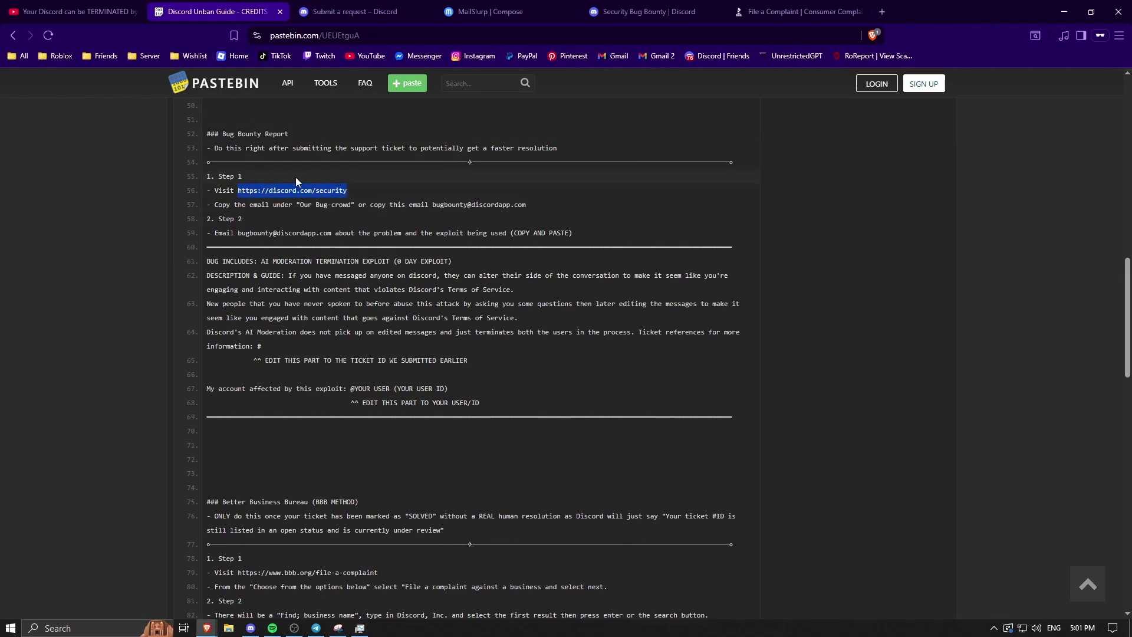
{"action": "left_click_drag", "start_coordinate": [649, 11], "coordinate": [498, 13]}
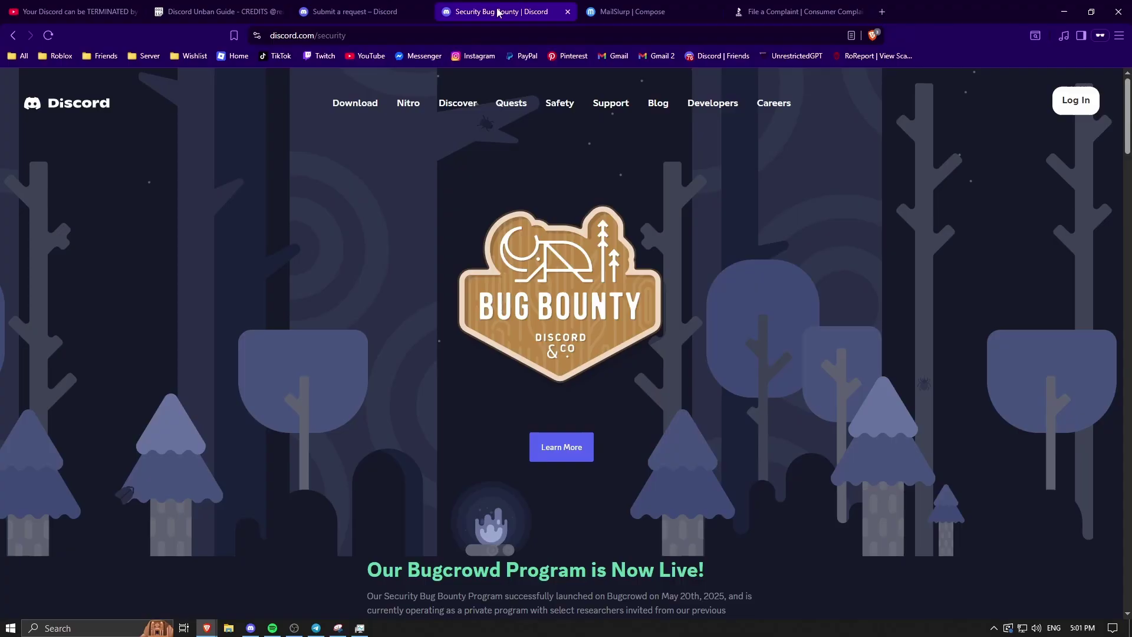
{"action": "scroll", "coordinate": [539, 398], "scroll_direction": "down", "scroll_amount": 6}
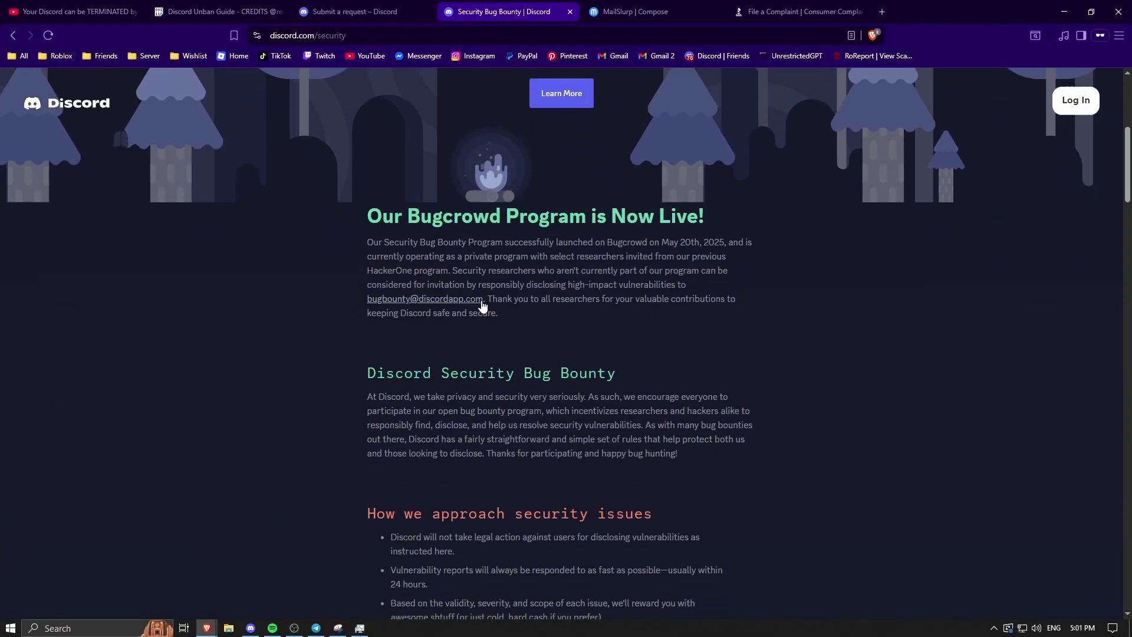
{"action": "left_click_drag", "start_coordinate": [367, 299], "coordinate": [482, 301]}
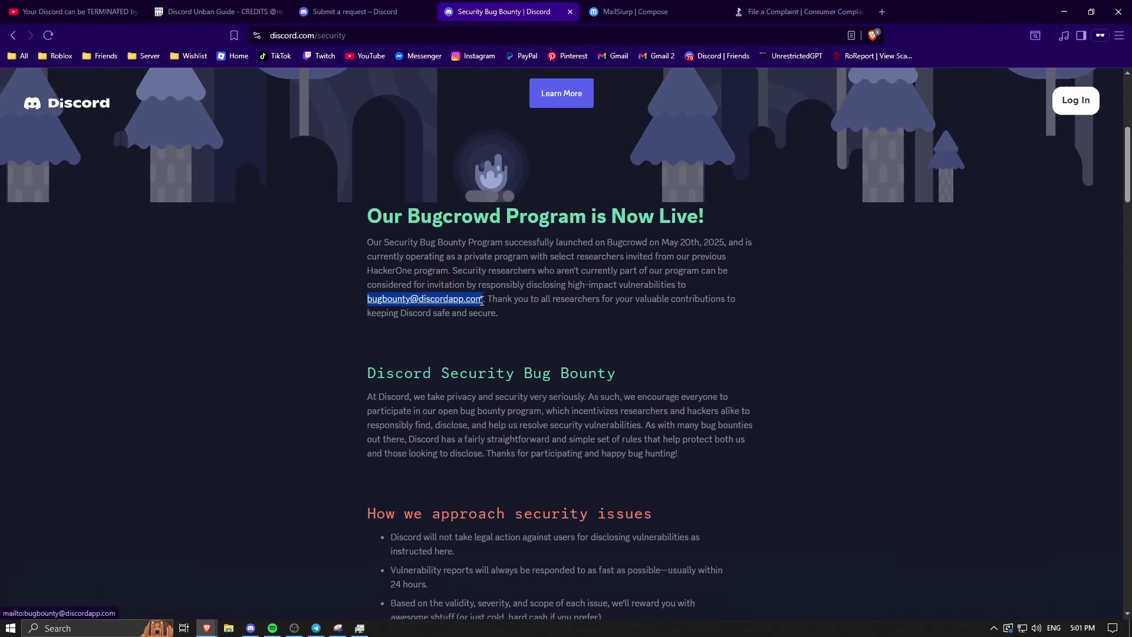
{"action": "key", "text": "ctrl+2"}
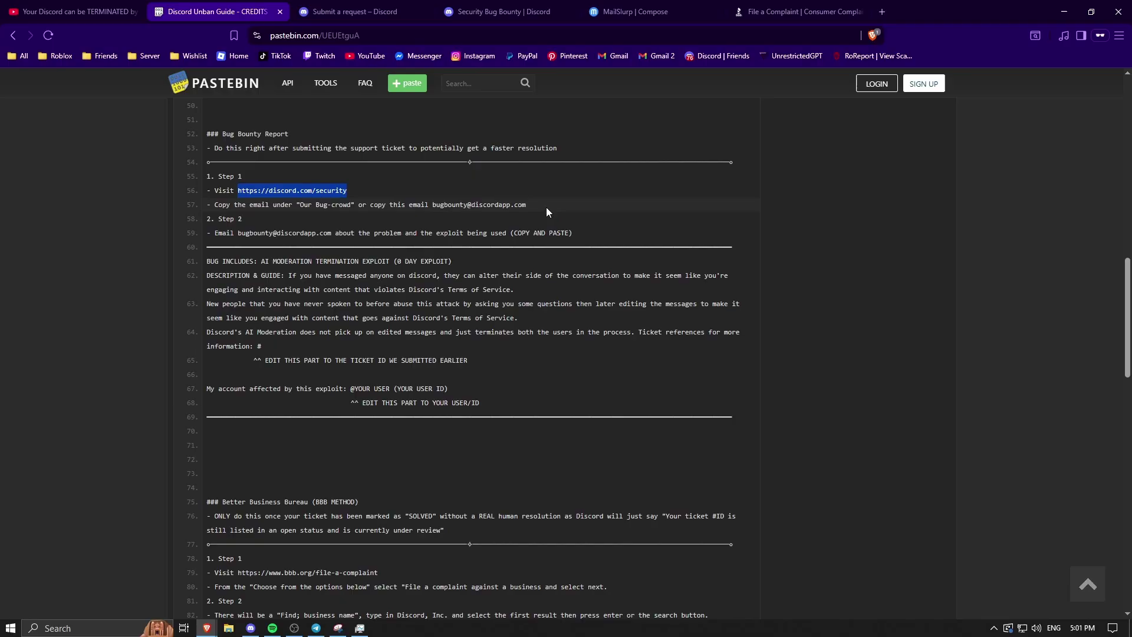
{"action": "left_click_drag", "start_coordinate": [432, 204], "coordinate": [539, 208]}
{"action": "key", "text": "ctrl+c"}
{"action": "left_click", "coordinate": [505, 11]}
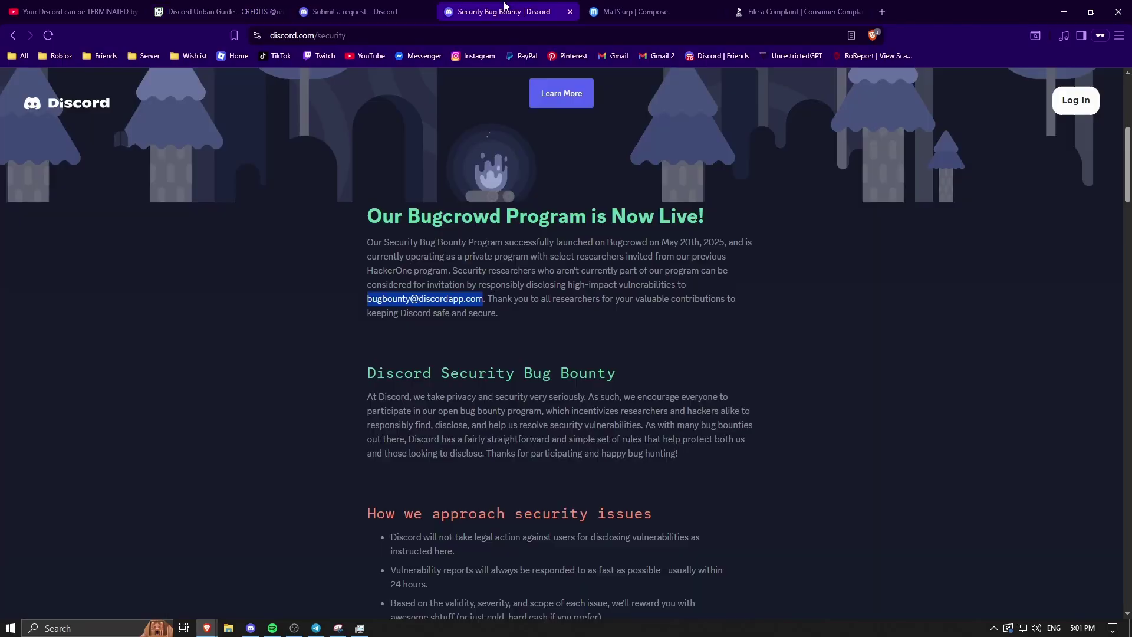
{"action": "key", "text": "ctrl+Tab"}
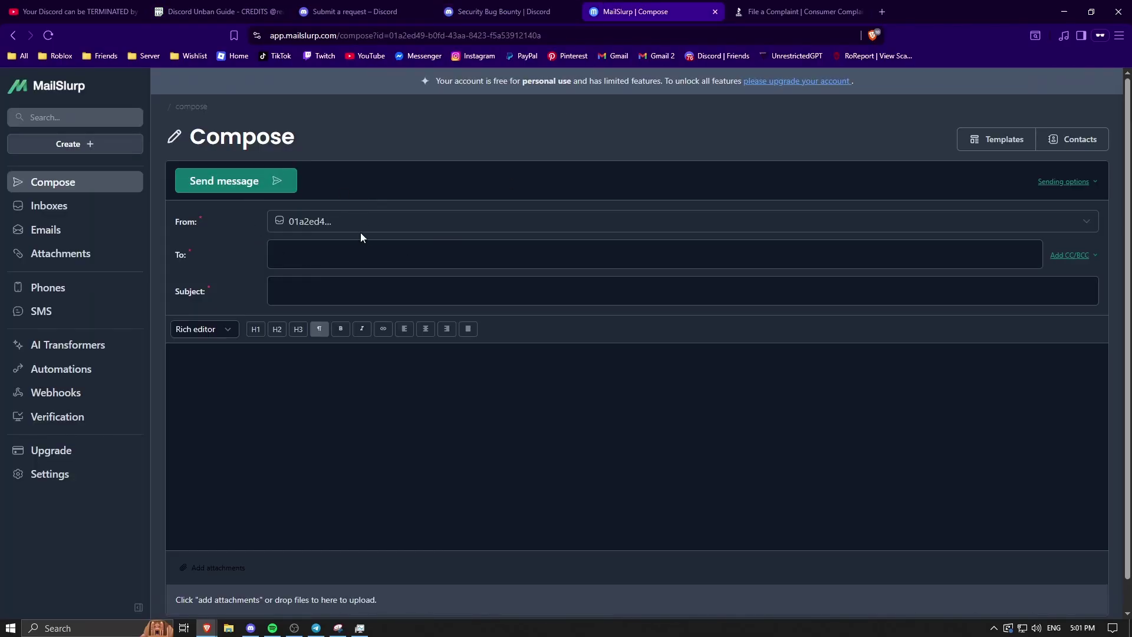
- Paste Discord's bug bounty address into the email's To field
{"action": "left_click", "coordinate": [336, 255]}
{"action": "key", "text": "ctrl+v"}
{"action": "left_click", "coordinate": [285, 254]}
- Select the bug title on line 61 of the unban guide for the subject
{"action": "left_click", "coordinate": [217, 11]}
{"action": "scroll", "coordinate": [359, 318], "scroll_direction": "down", "scroll_amount": 1}
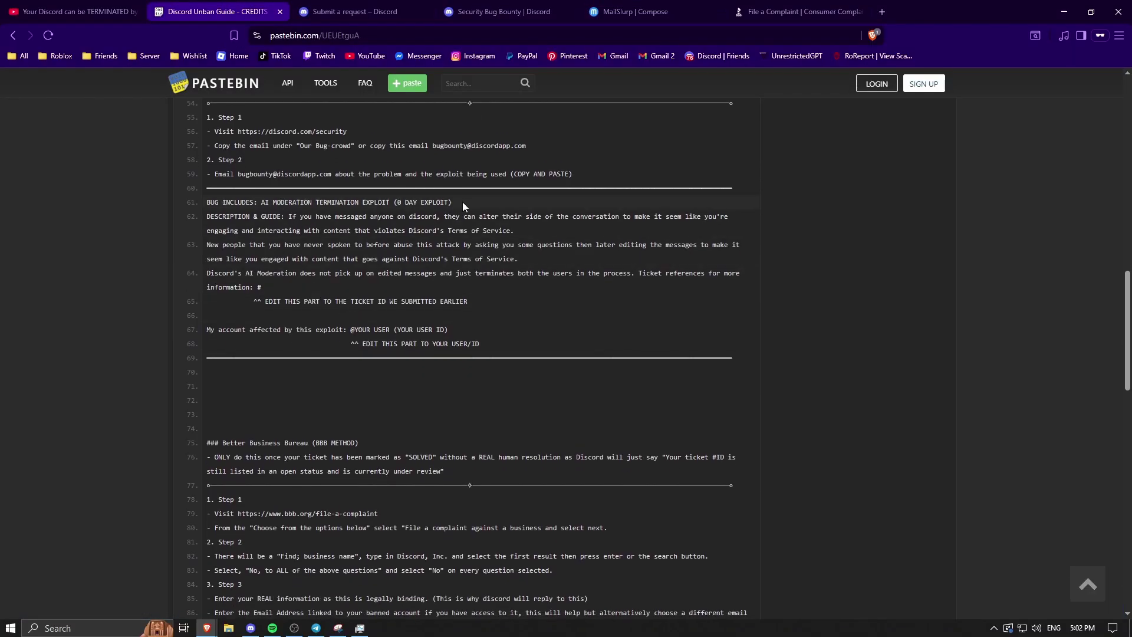
{"action": "left_click_drag", "start_coordinate": [463, 203], "coordinate": [262, 206]}
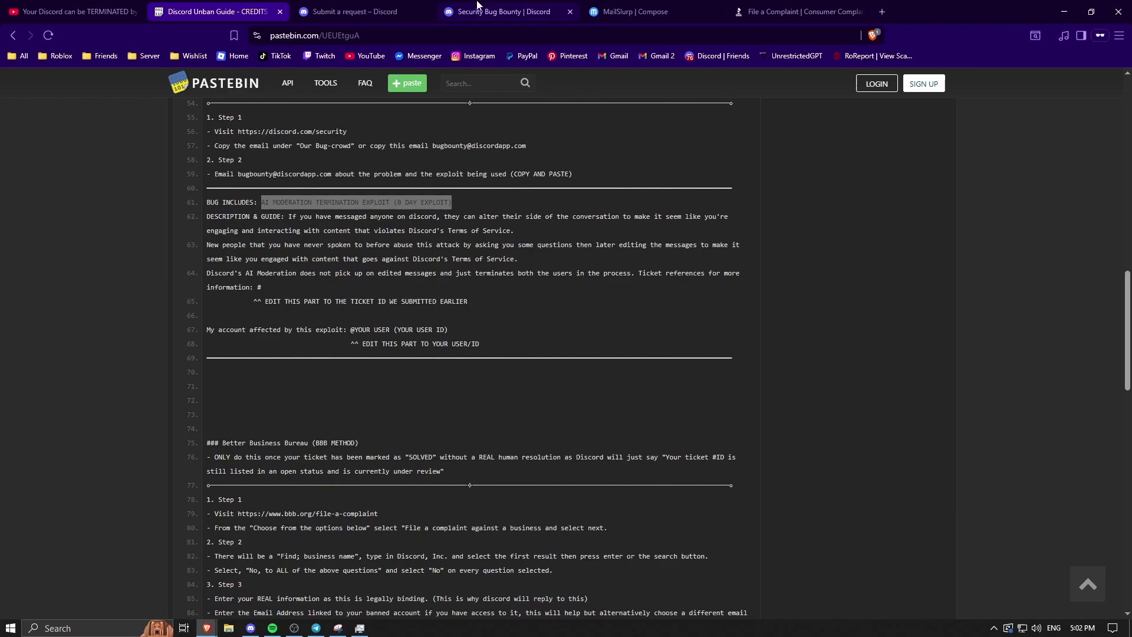
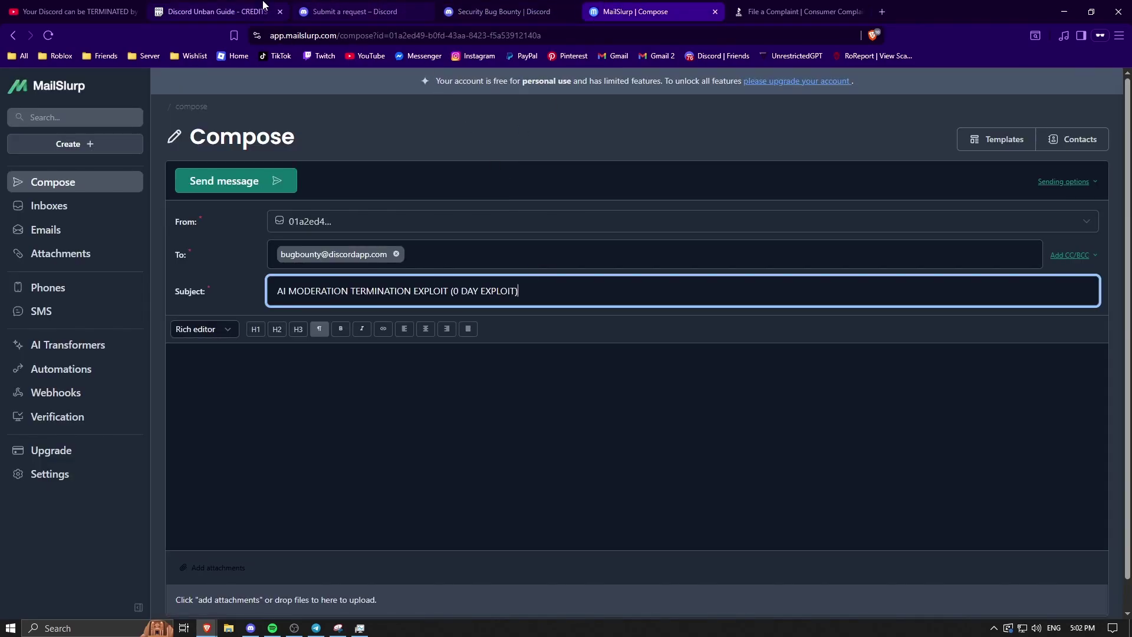
- Select the bug description on lines 61–64 of the Pastebin unban guide
{"action": "left_click", "coordinate": [247, 11]}
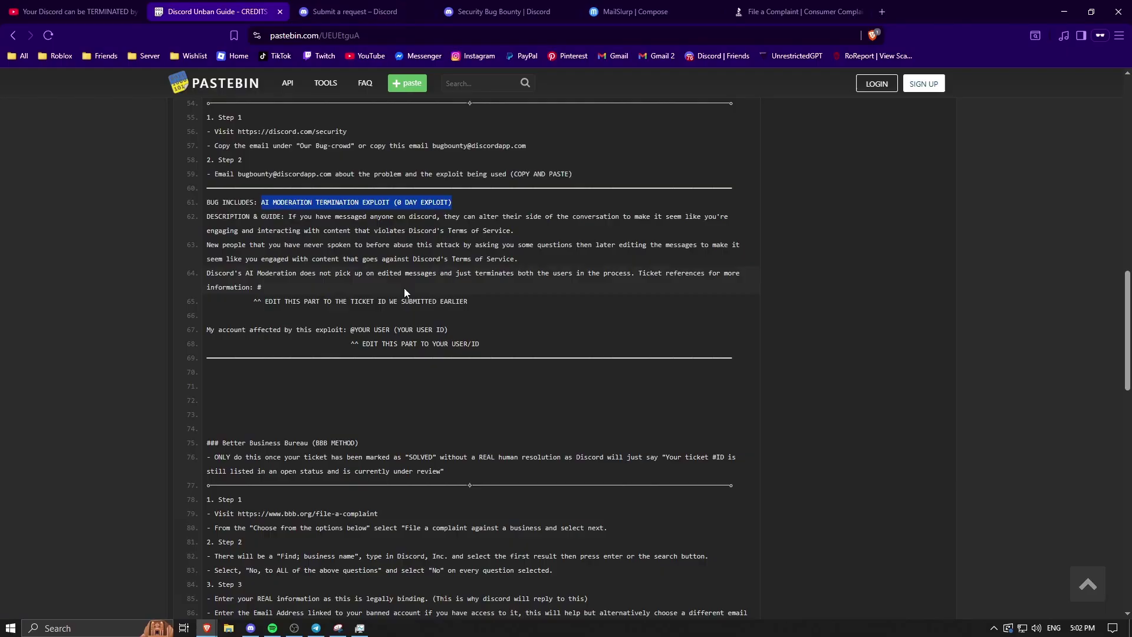
{"action": "left_click_drag", "start_coordinate": [264, 289], "coordinate": [210, 204]}
{"action": "key", "text": "ctrl+c"}
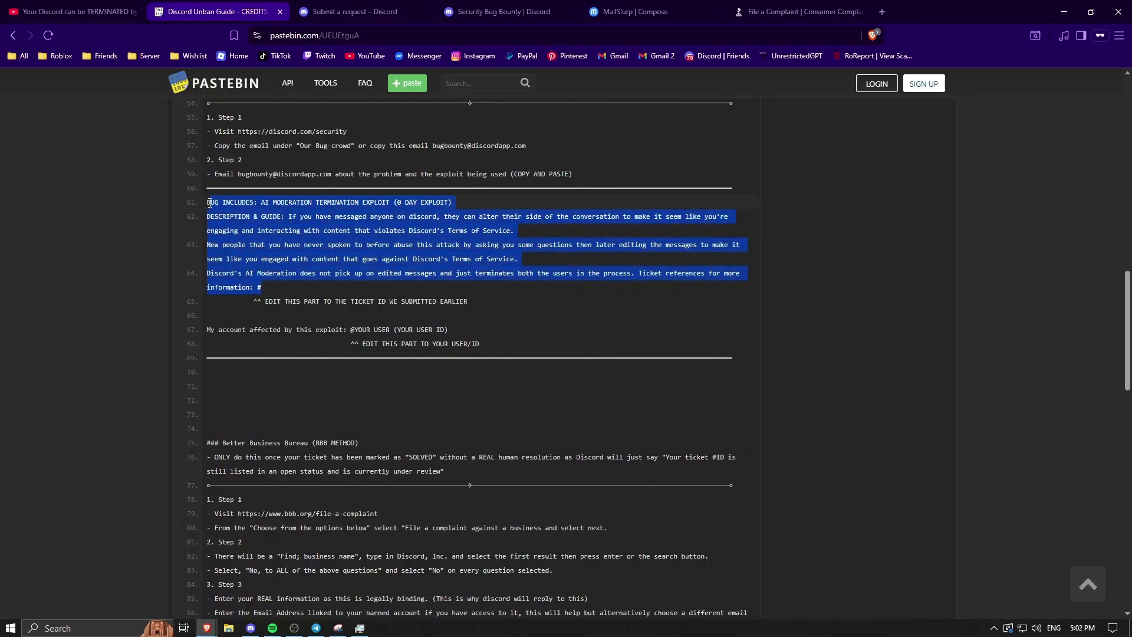
{"action": "key", "text": "ctrl+Tab"}
{"action": "key", "text": "ctrl+Tab"}
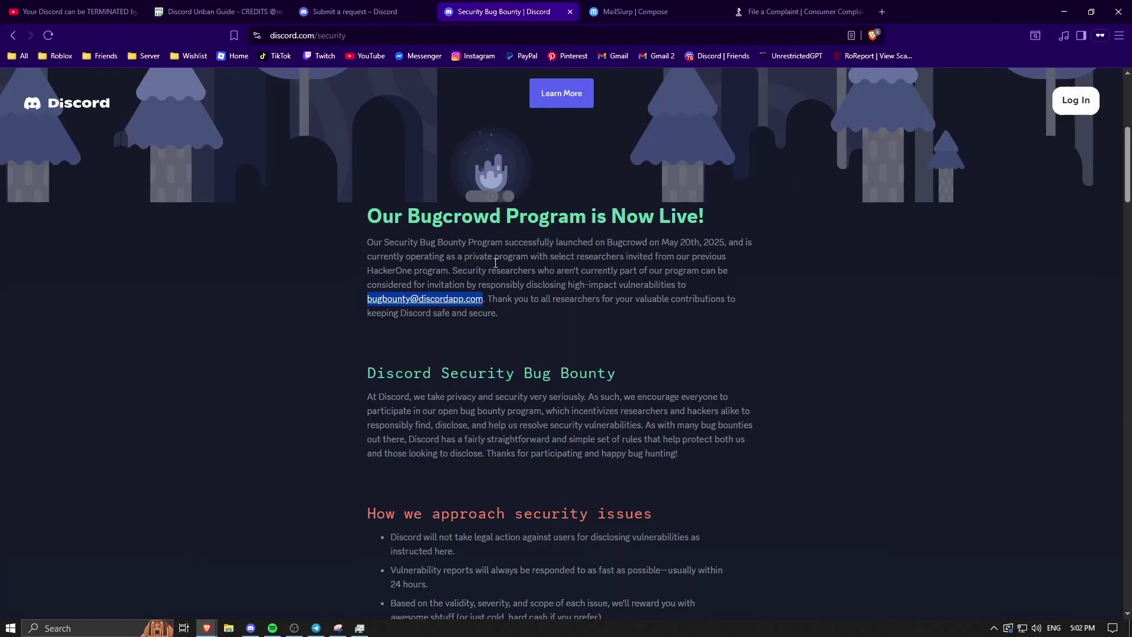
- Paste the bug description into the MailSlurp email body and go to the Discord request page
{"action": "key", "text": "ctrl+Tab"}
{"action": "key", "text": "ctrl+shift+Page_Up"}
{"action": "key", "text": "ctrl+shift+Page_Up"}
{"action": "left_click", "coordinate": [273, 332]}
{"action": "key", "text": "ctrl+v"}
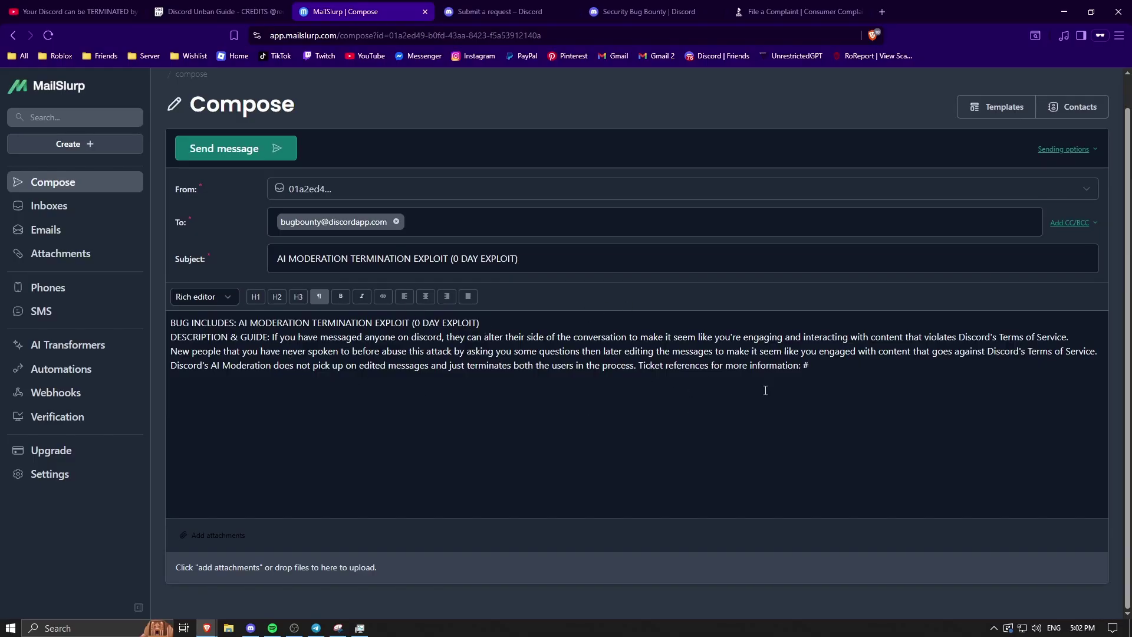
{"action": "left_click", "coordinate": [522, 11]}
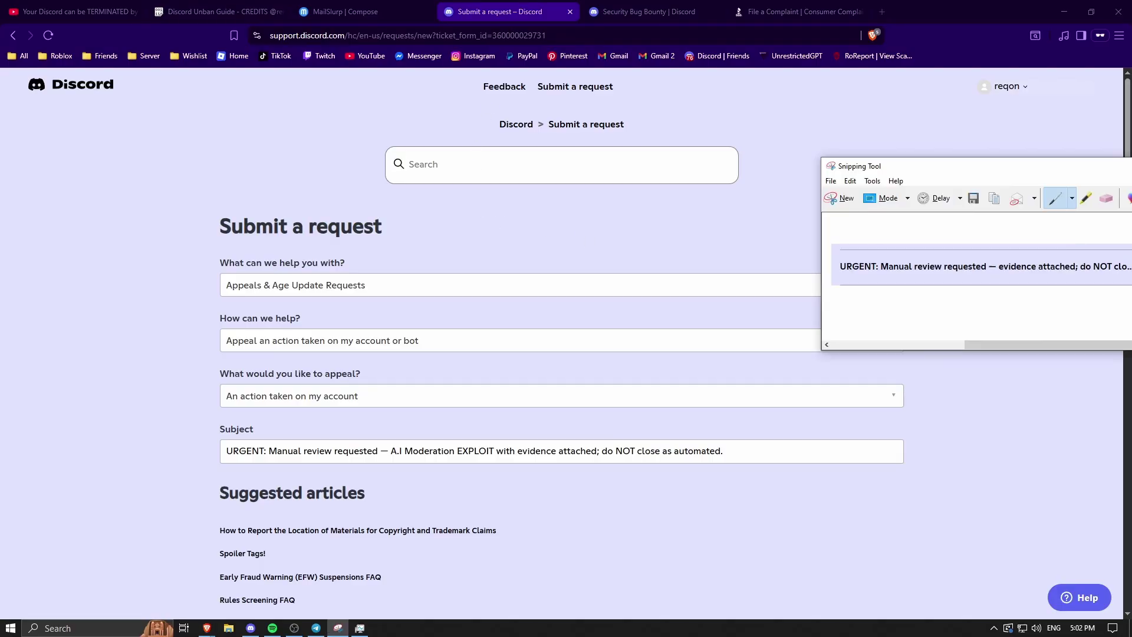
- Circle the ticket number in the centred Snipping Tool capture, then minimize it and return to MailSlurp
{"action": "left_click_drag", "start_coordinate": [600, 139], "coordinate": [589, 170]}
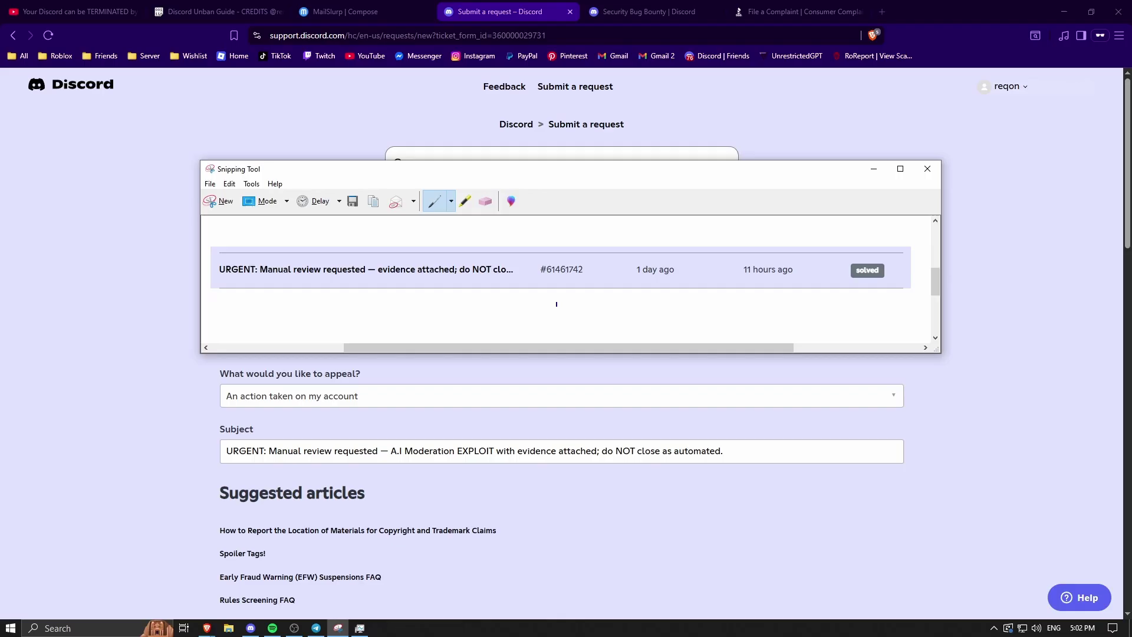
{"action": "mouse_move", "coordinate": [573, 265]}
{"action": "left_mouse_down"}
{"action": "mouse_move", "coordinate": [587, 260]}
{"action": "mouse_move", "coordinate": [548, 257]}
{"action": "left_mouse_up"}
{"action": "left_click", "coordinate": [863, 168]}
{"action": "left_click", "coordinate": [354, 12]}
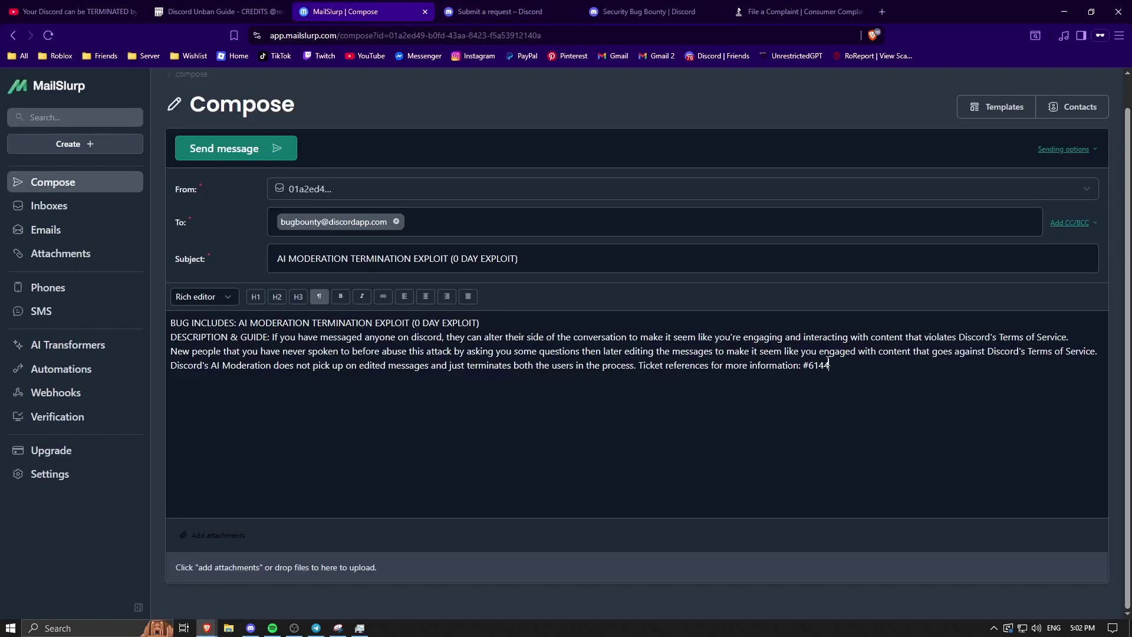
- Finish the ticket reference number by typing its remaining digits, 73
{"action": "left_click_drag", "start_coordinate": [834, 358], "coordinate": [193, 298]}
{"action": "left_click", "coordinate": [248, 12]}
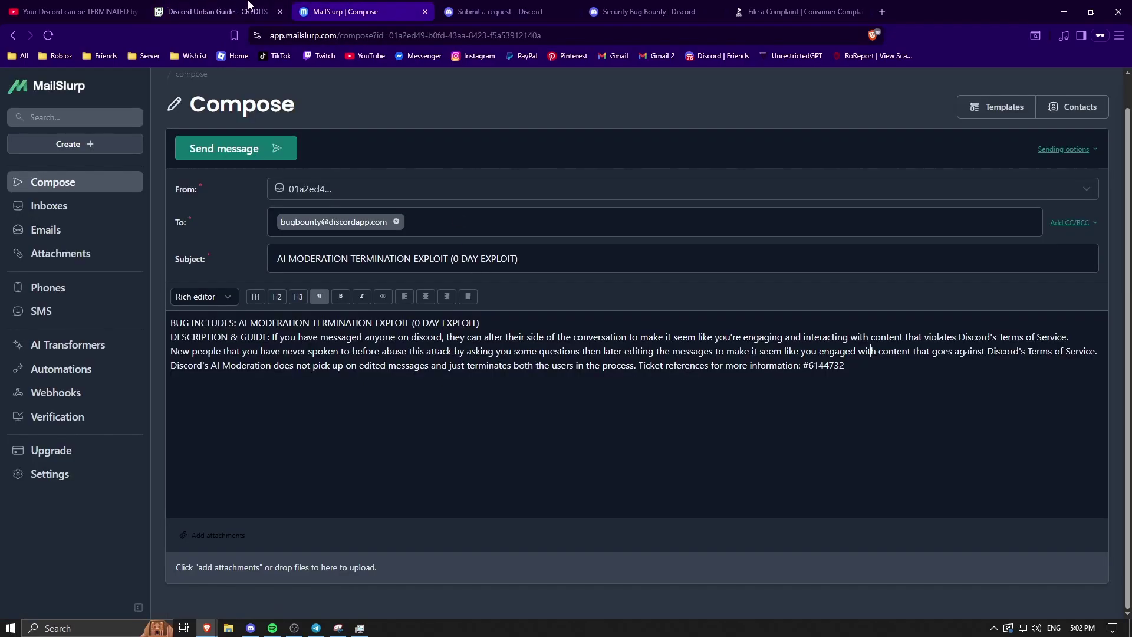
- Paste the guide's 'My account affected by this exploit:' line into the email, replacing the placeholder with your username
{"action": "left_click", "coordinate": [248, 7]}
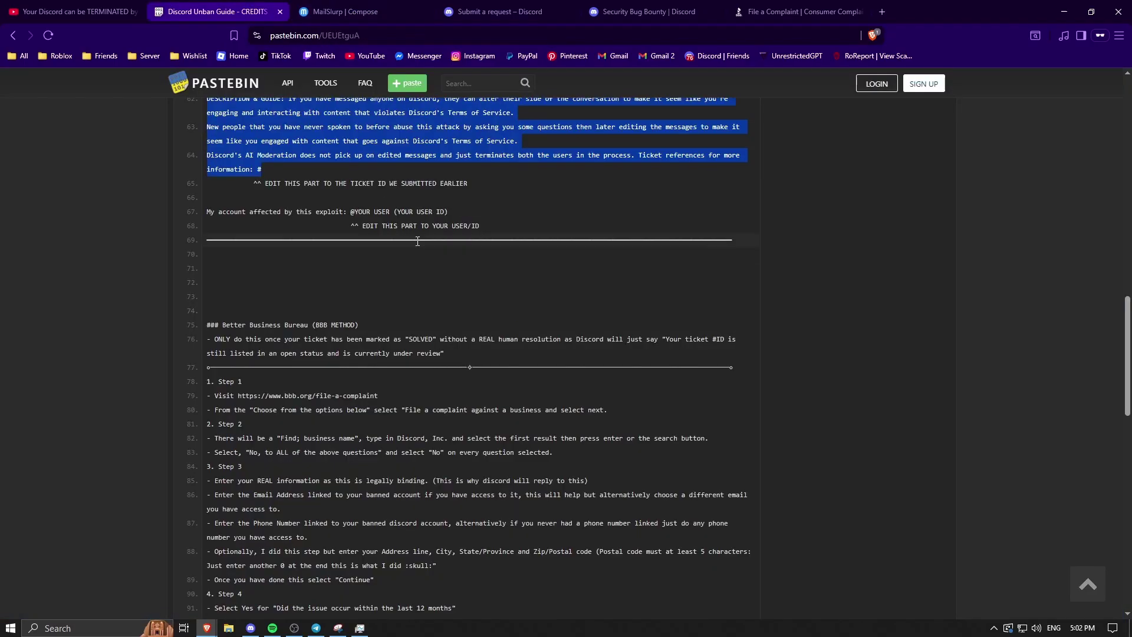
{"action": "left_click_drag", "start_coordinate": [461, 213], "coordinate": [197, 207]}
{"action": "key", "text": "ctrl+c"}
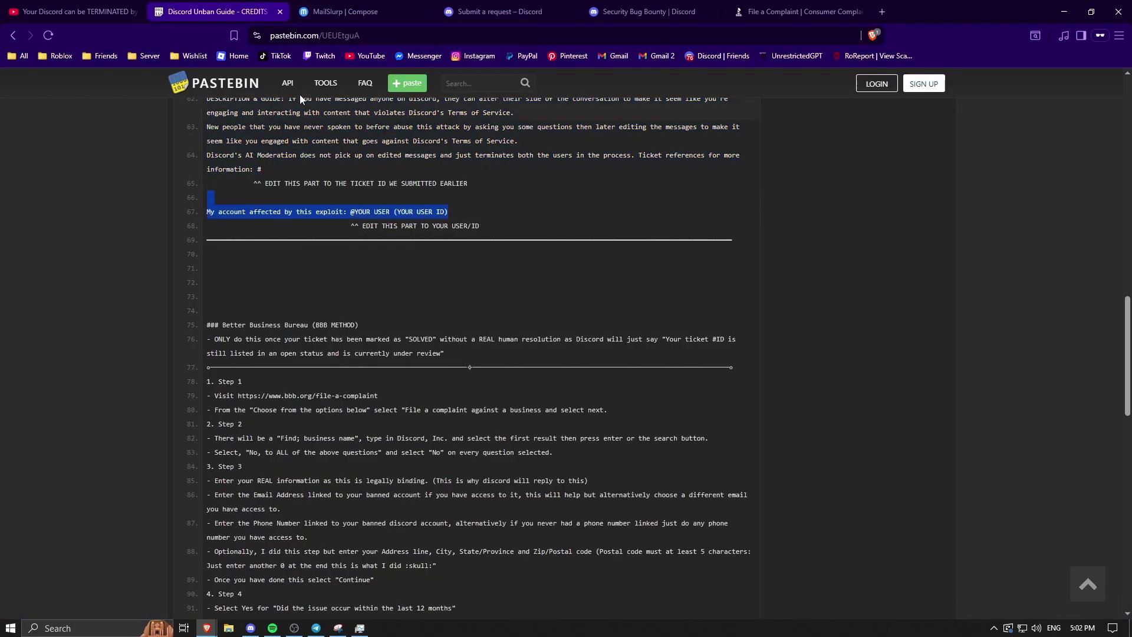
{"action": "left_click", "coordinate": [339, 12]}
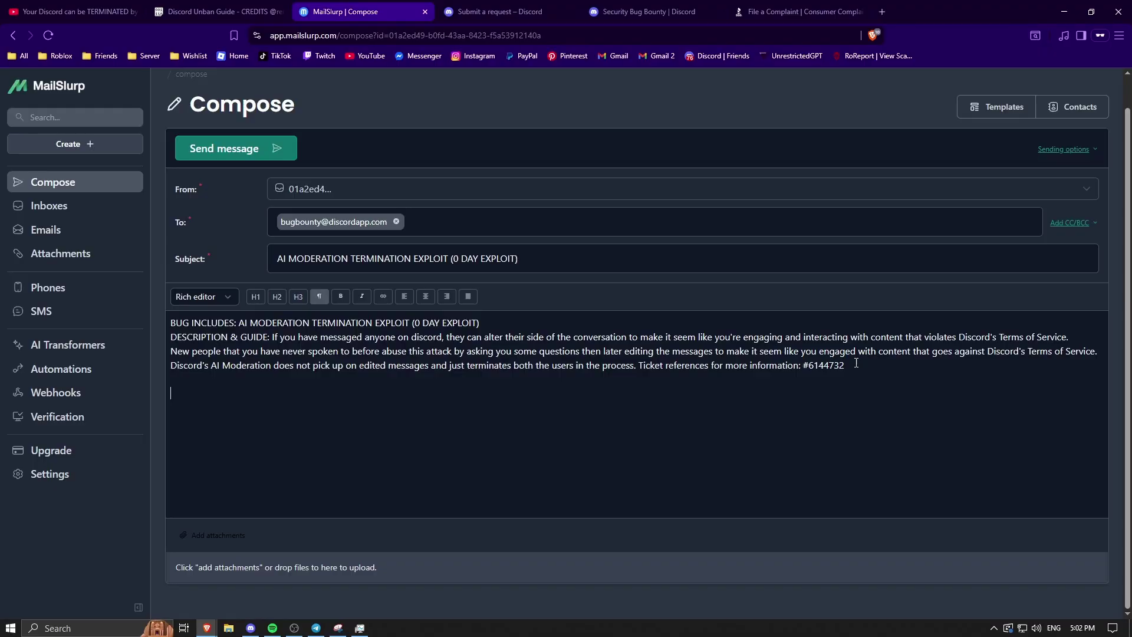
{"action": "key", "text": "ctrl+v"}
{"action": "left_click_drag", "start_coordinate": [468, 430], "coordinate": [334, 408]}
{"action": "type", "text": "Y"}
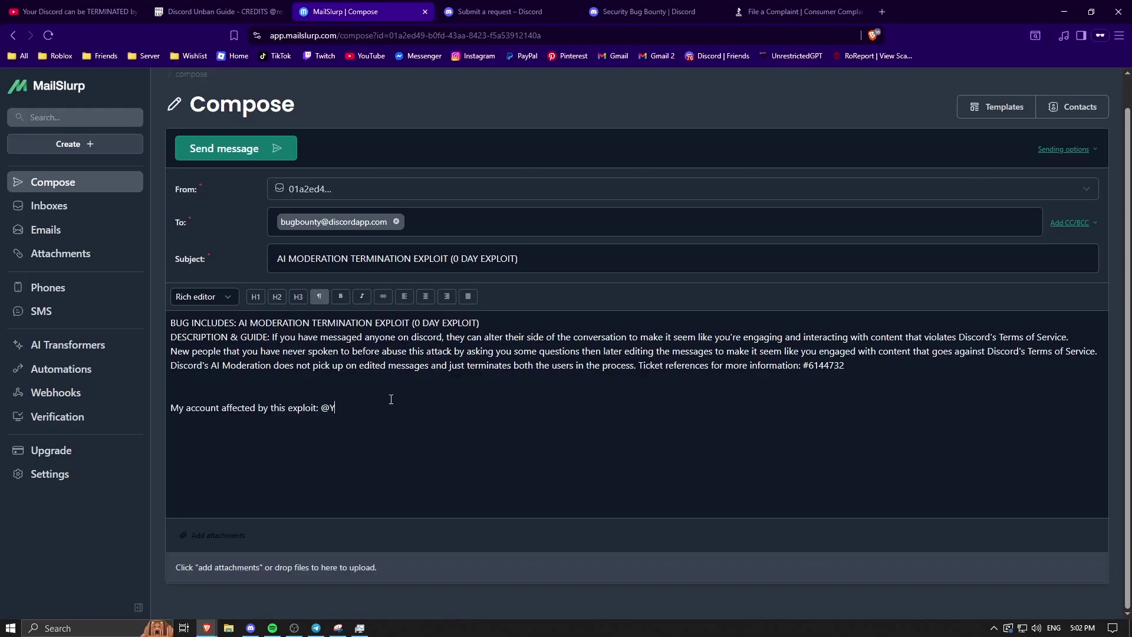
{"action": "key", "text": "BackSpace"}
{"action": "type", "text": "reqon"}
- Close the MailSlurp Compose tab so the Discord appeal form shows
{"action": "left_click", "coordinate": [425, 12]}
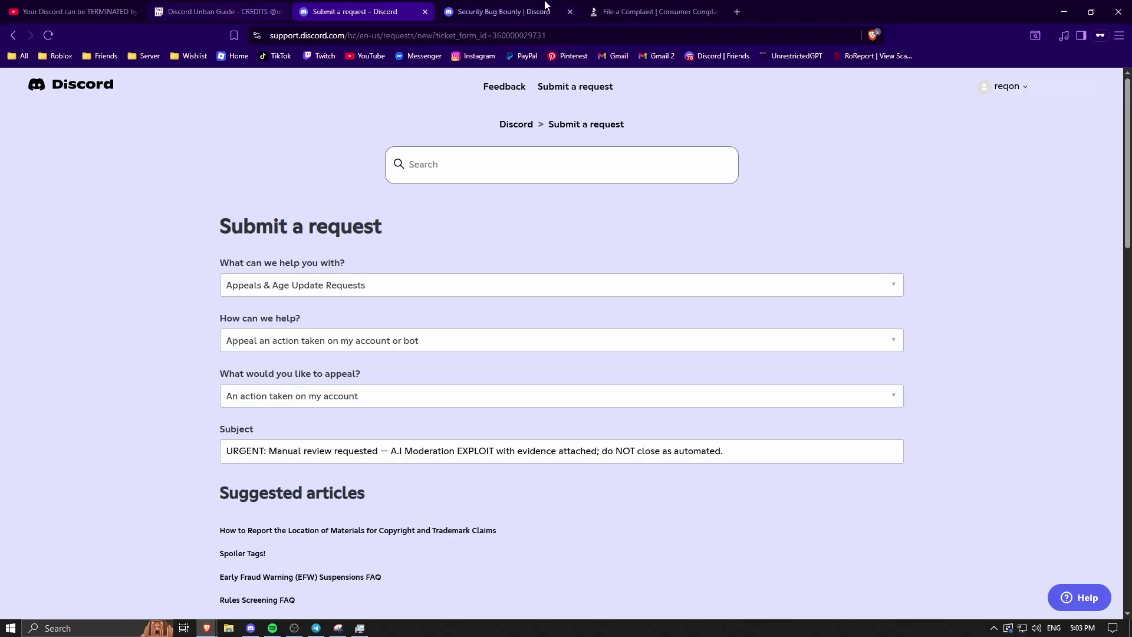
- Bring up the BBB File a Complaint page
{"action": "left_click", "coordinate": [637, 6]}
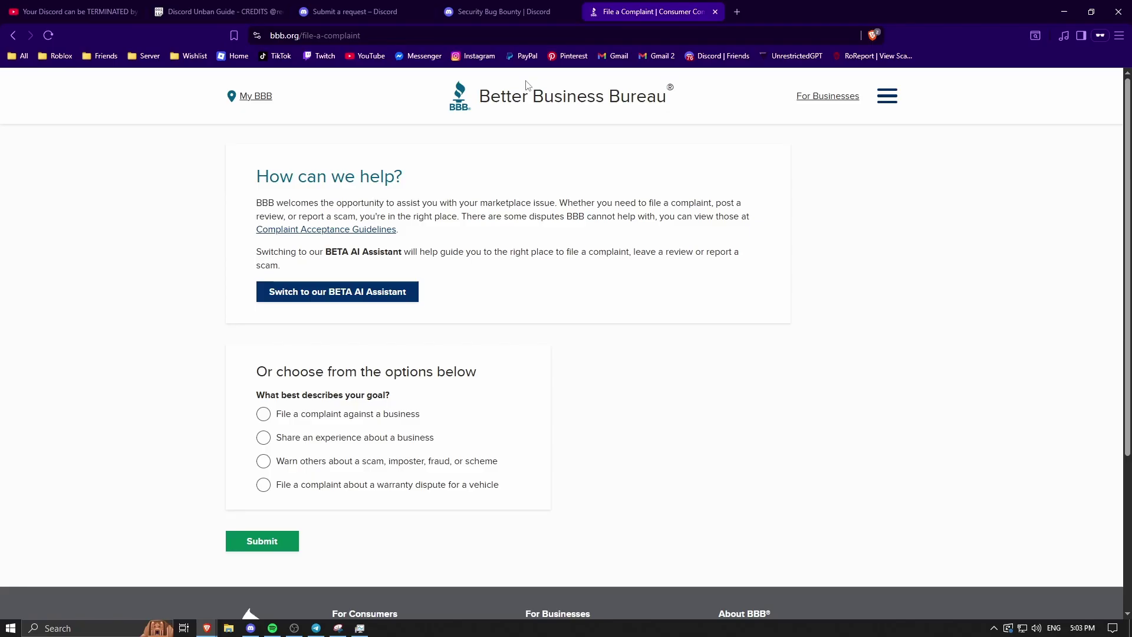
{"action": "left_click_drag", "start_coordinate": [696, 141], "coordinate": [596, 150]}
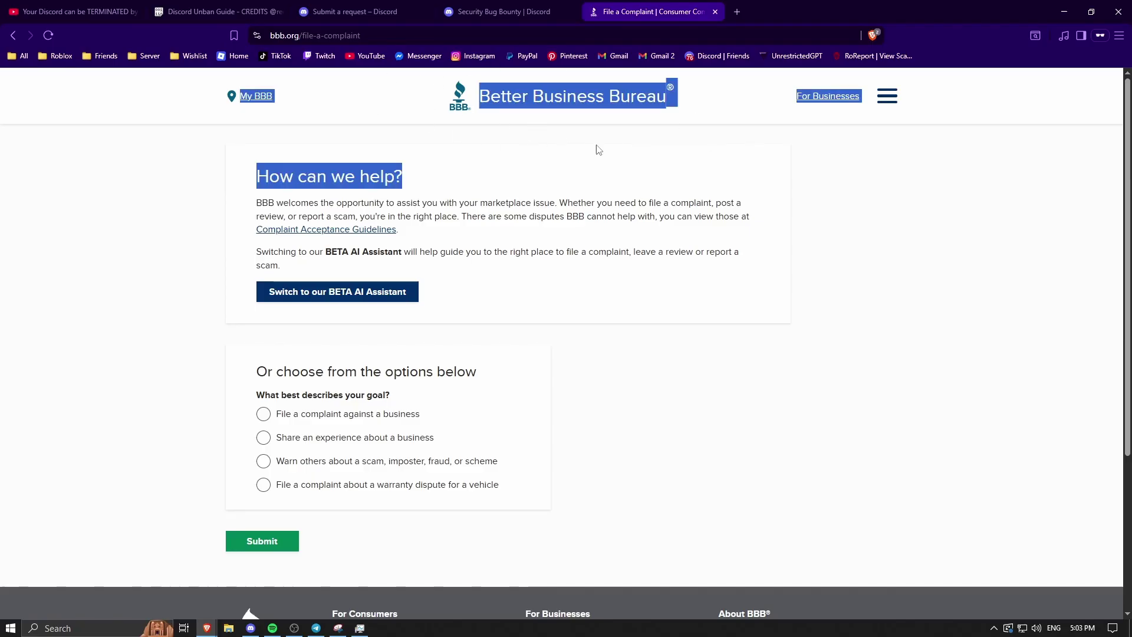
{"action": "left_click", "coordinate": [623, 164]}
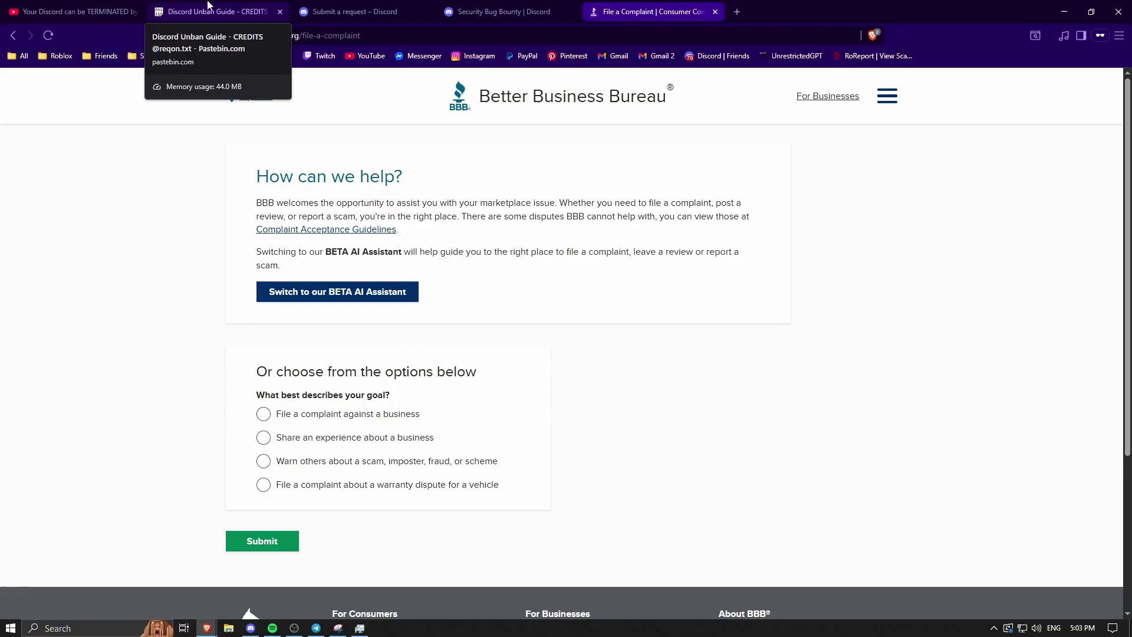
- Read the guide's BBB METHOD section and scroll the complaint page down to its goal options
{"action": "left_click", "coordinate": [240, 7]}
{"action": "scroll", "coordinate": [390, 402], "scroll_direction": "down", "scroll_amount": 2}
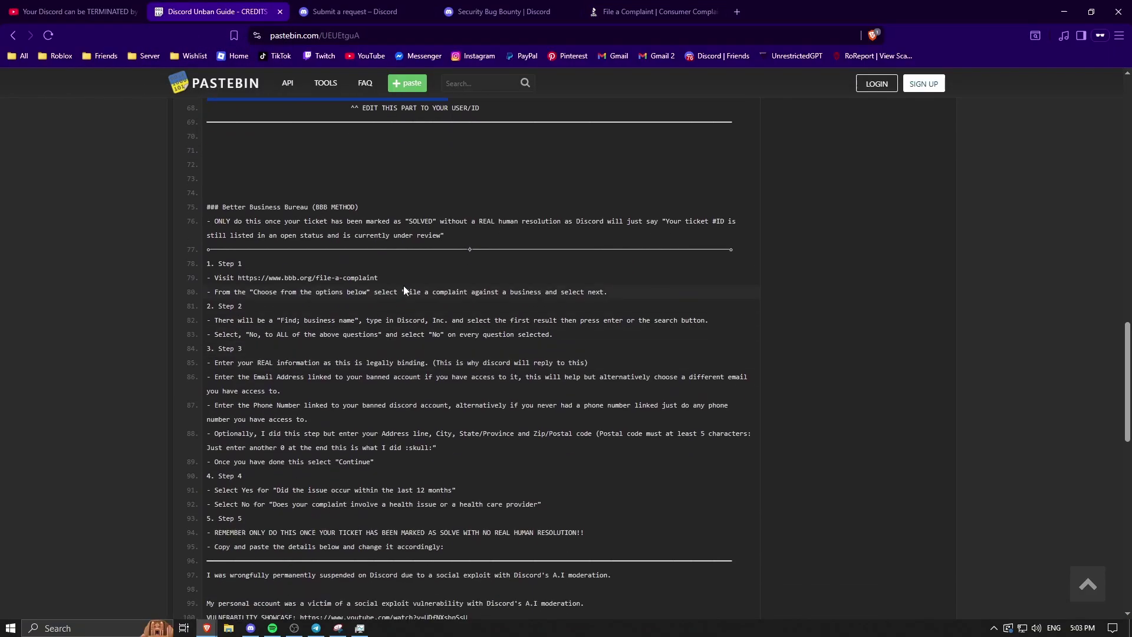
{"action": "left_click", "coordinate": [655, 11]}
{"action": "left_click", "coordinate": [229, 7]}
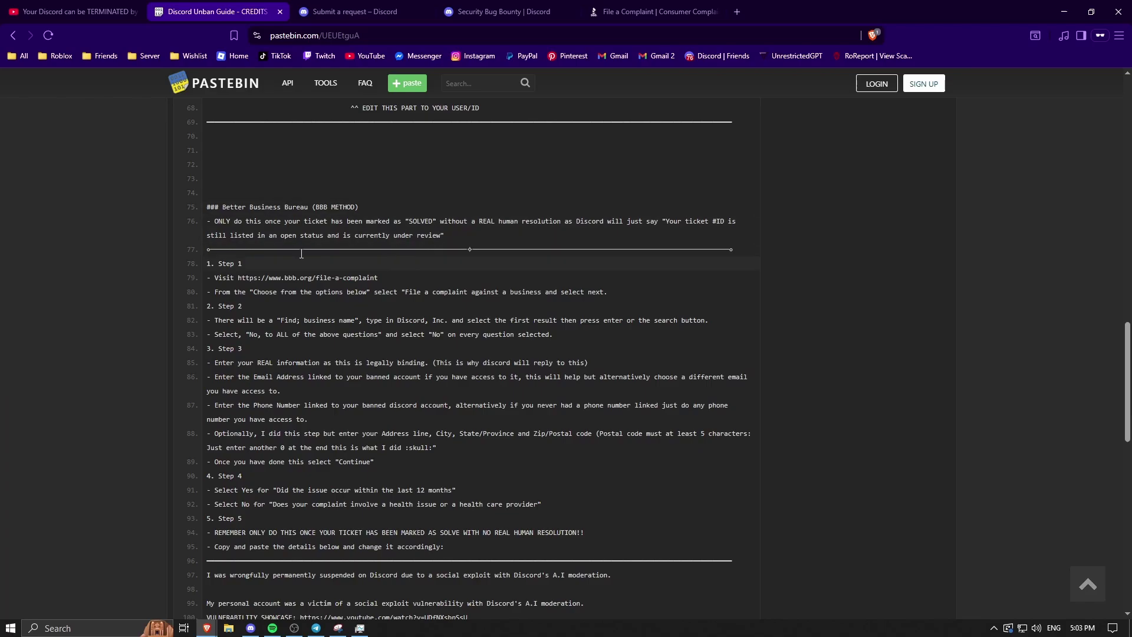
{"action": "left_click_drag", "start_coordinate": [462, 237], "coordinate": [348, 207]}
{"action": "left_click", "coordinate": [654, 11]}
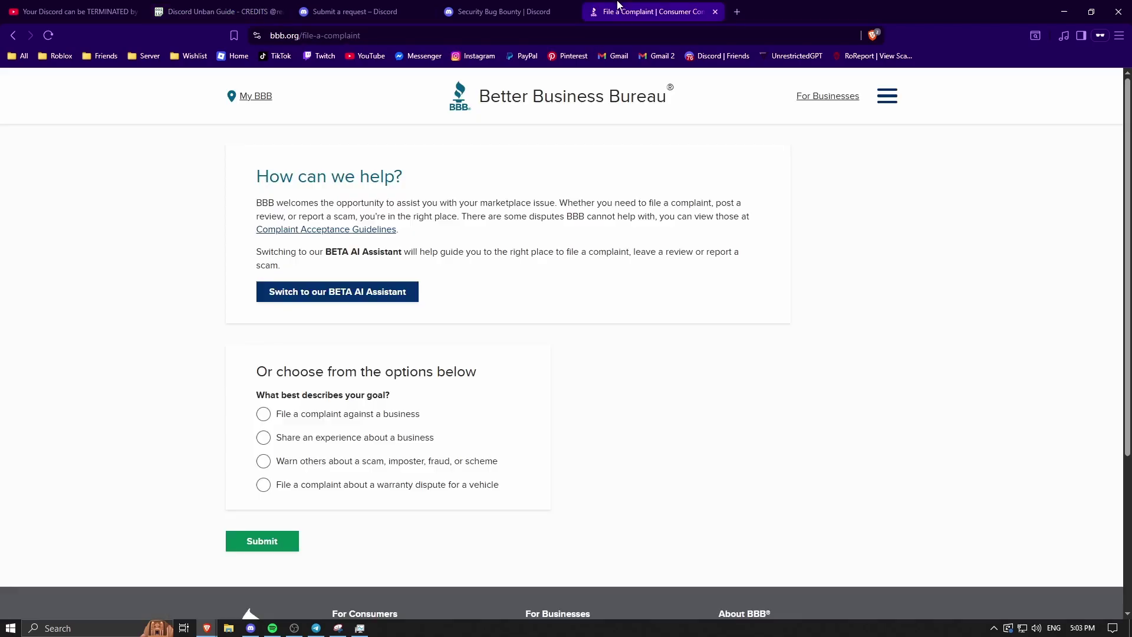
{"action": "left_click", "coordinate": [229, 11]}
{"action": "scroll", "coordinate": [331, 283], "scroll_direction": "down", "scroll_amount": 1}
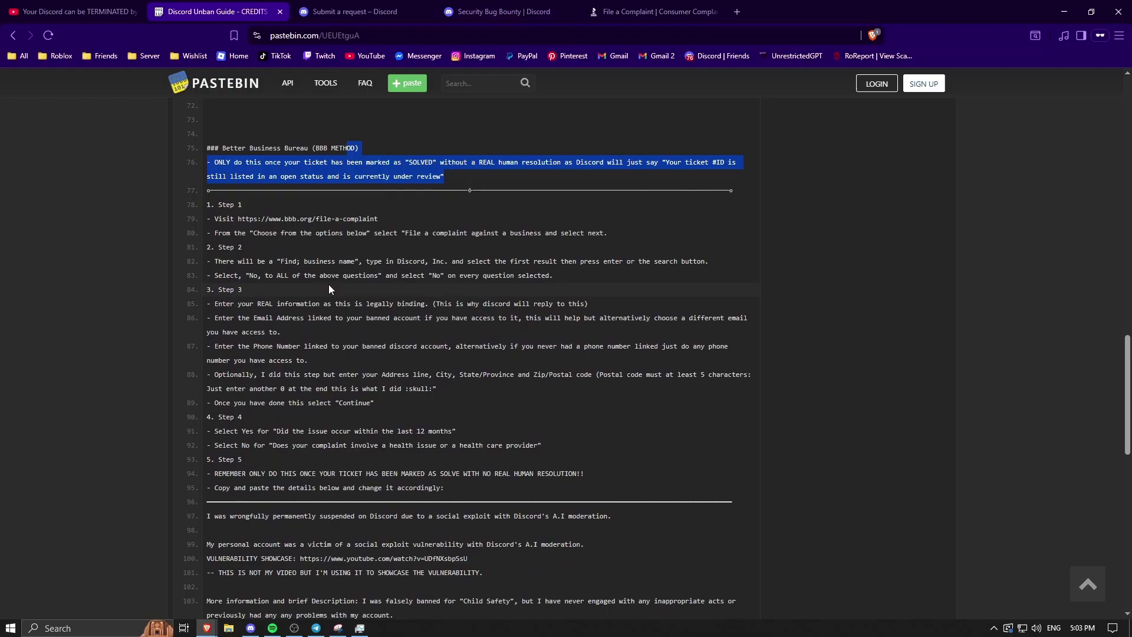
{"action": "left_click", "coordinate": [655, 11]}
{"action": "scroll", "coordinate": [358, 373], "scroll_direction": "down", "scroll_amount": 2}
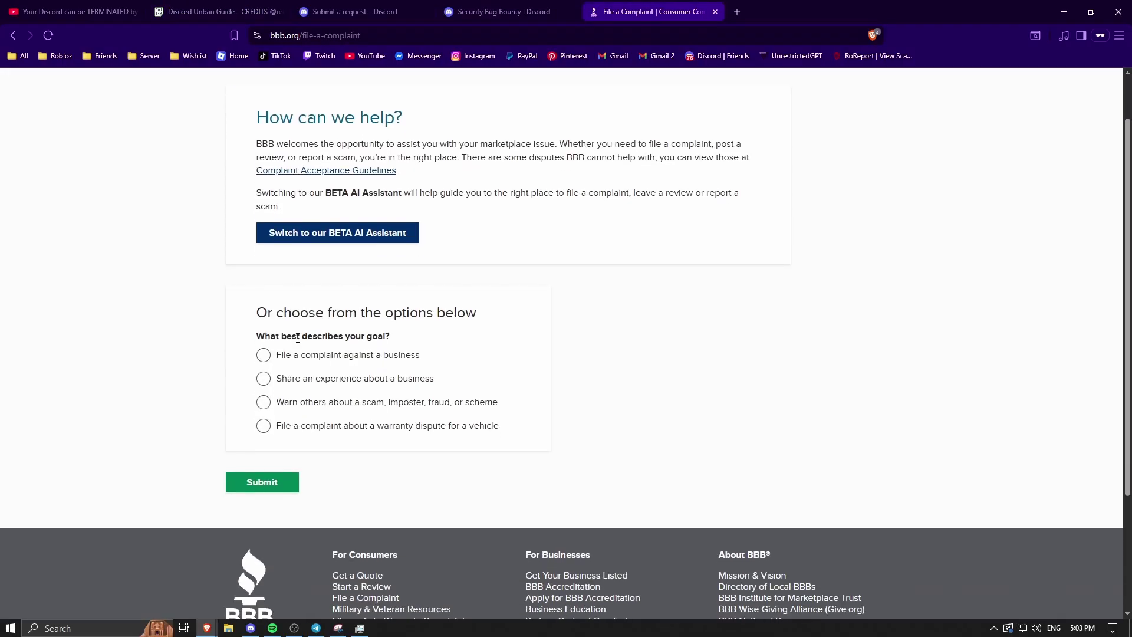
- Start a complaint against a business and choose Discord, Inc. as the business
{"action": "left_click", "coordinate": [263, 356]}
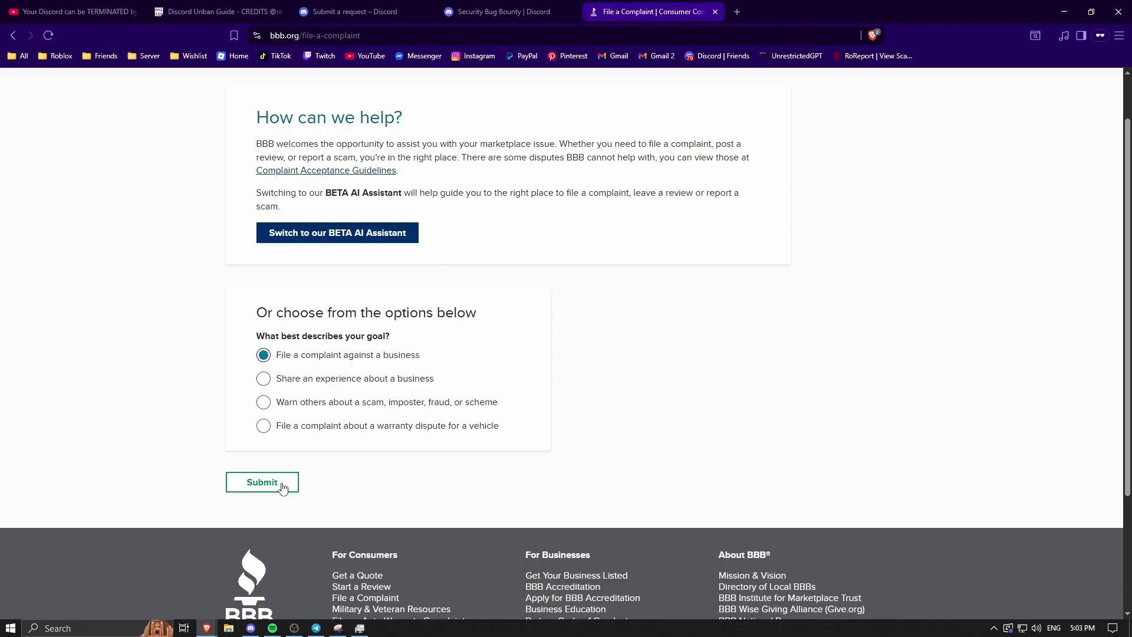
{"action": "left_click", "coordinate": [282, 489]}
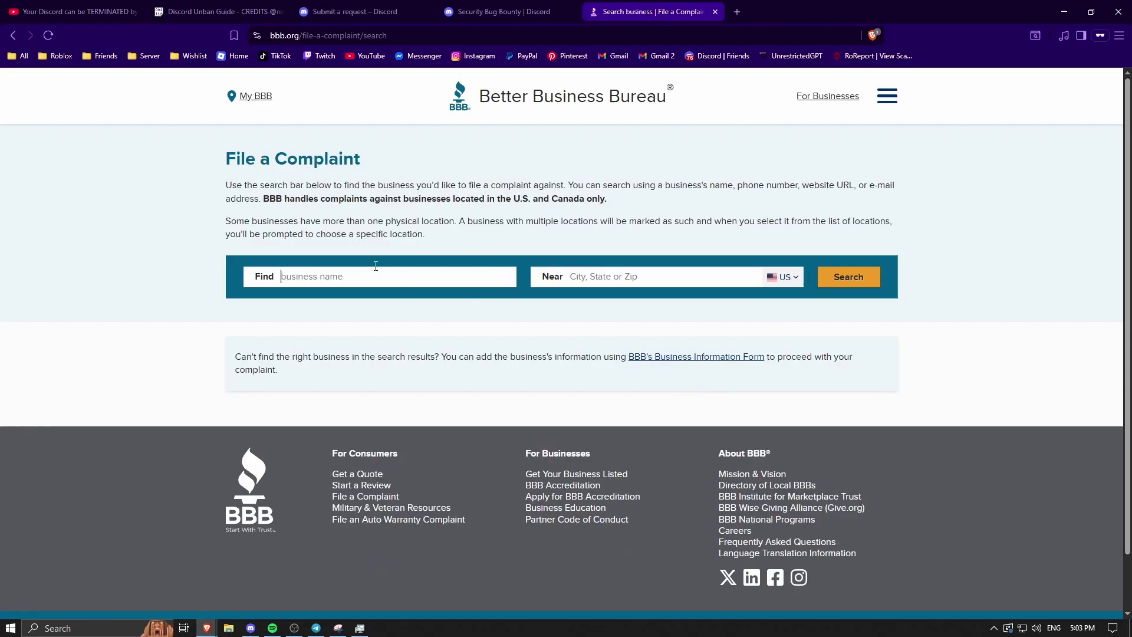
{"action": "type", "text": "Discord"}
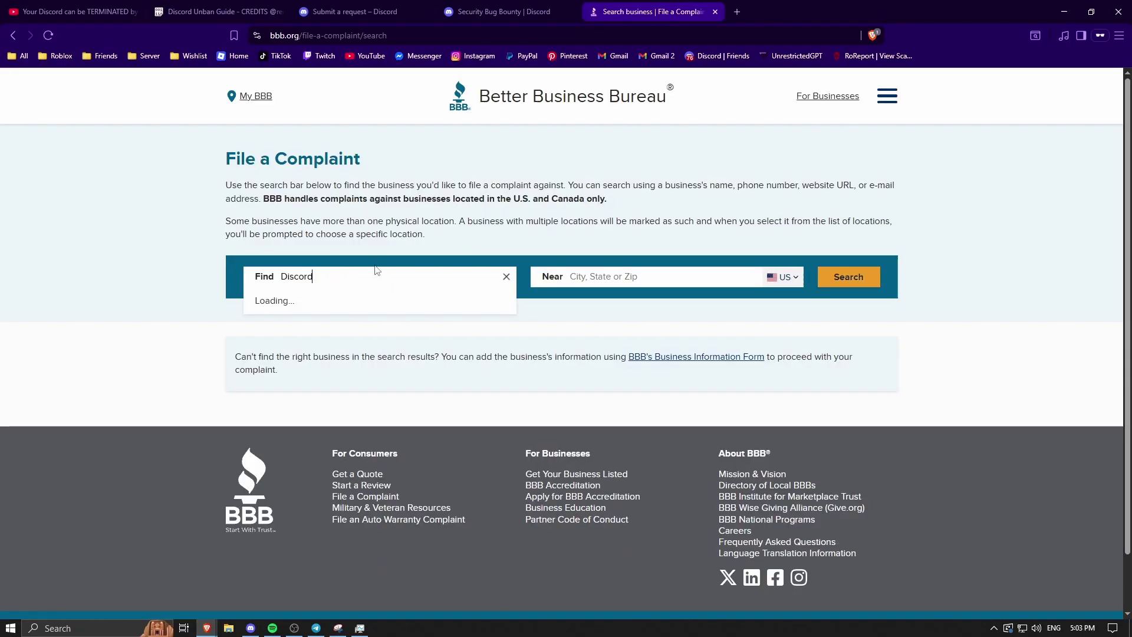
{"action": "left_click", "coordinate": [322, 334]}
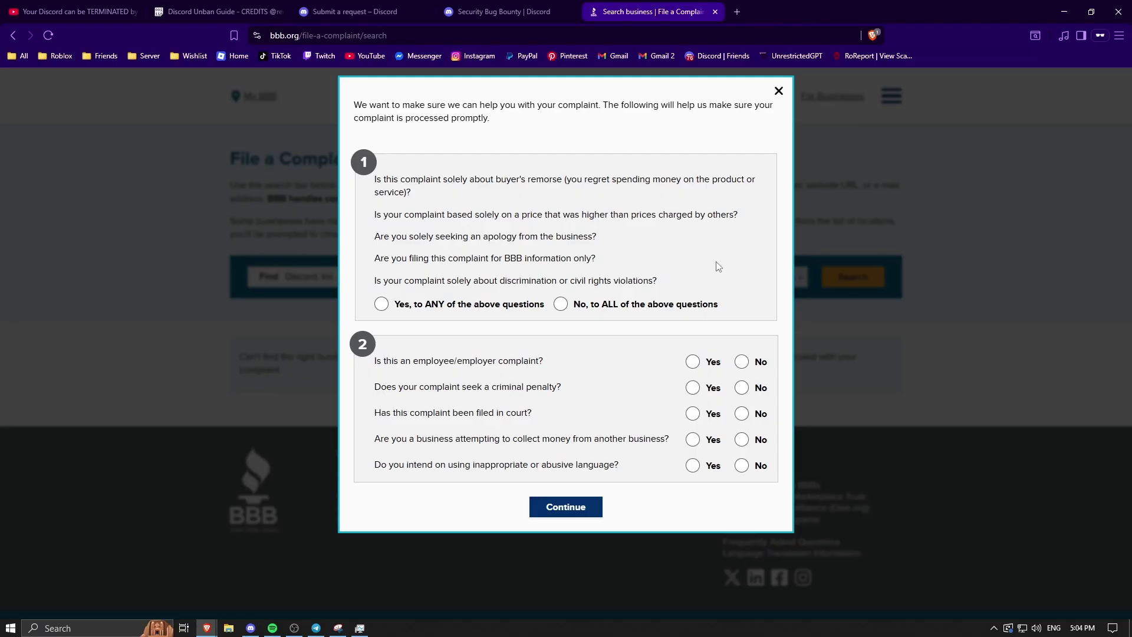
- Answer 'No, to ALL' and No to each section 2 question, then continue
{"action": "left_click", "coordinate": [561, 304]}
{"action": "left_click", "coordinate": [742, 362]}
{"action": "left_click", "coordinate": [742, 388]}
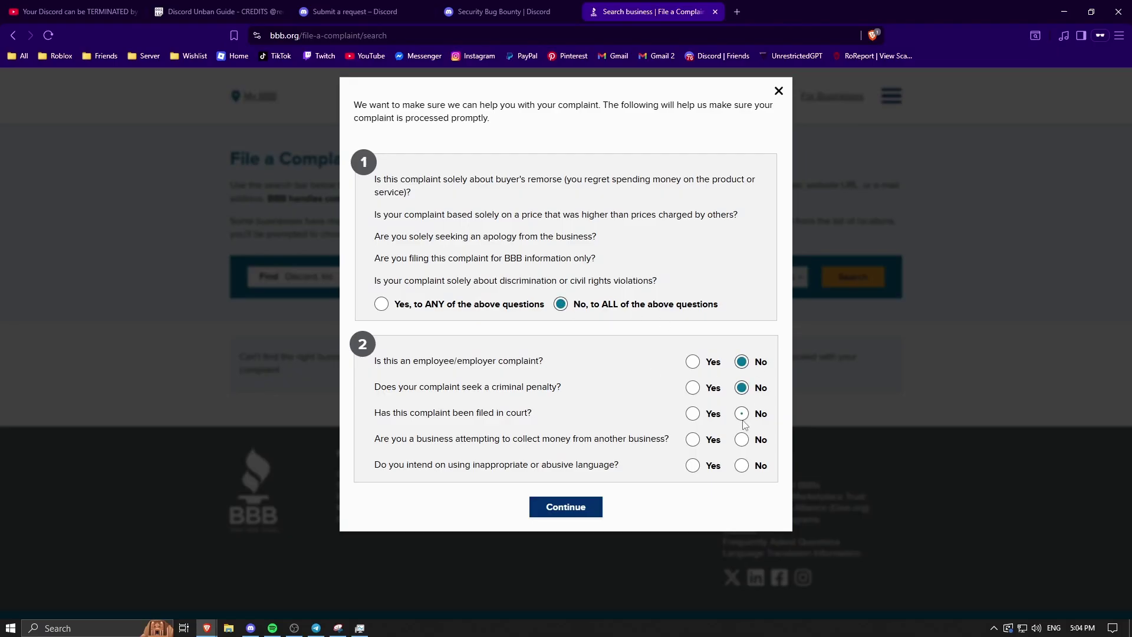
{"action": "left_click", "coordinate": [742, 413]}
{"action": "left_click", "coordinate": [742, 440]}
{"action": "left_click", "coordinate": [742, 466]}
{"action": "left_click", "coordinate": [539, 510]}
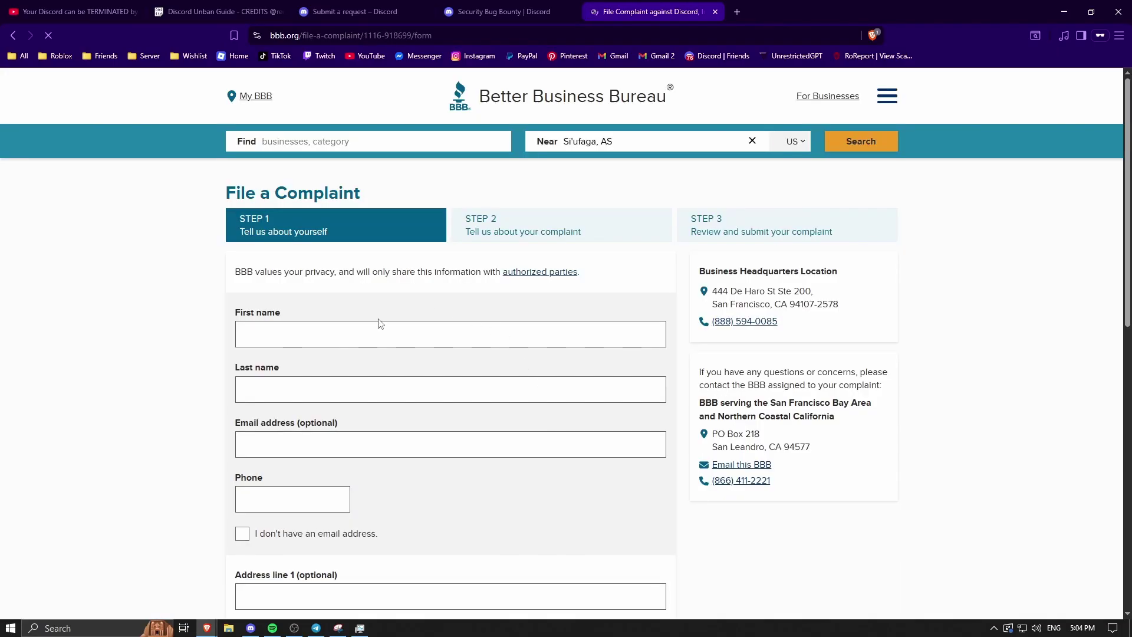
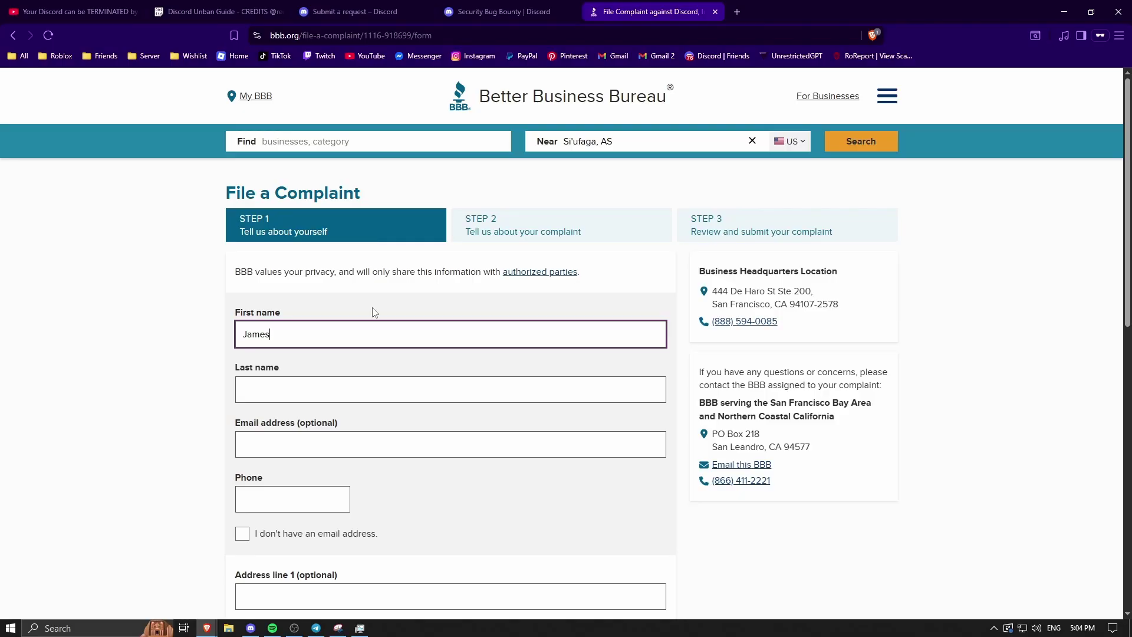
- Enter the complainant's first name and last name
{"action": "left_click", "coordinate": [307, 389]}
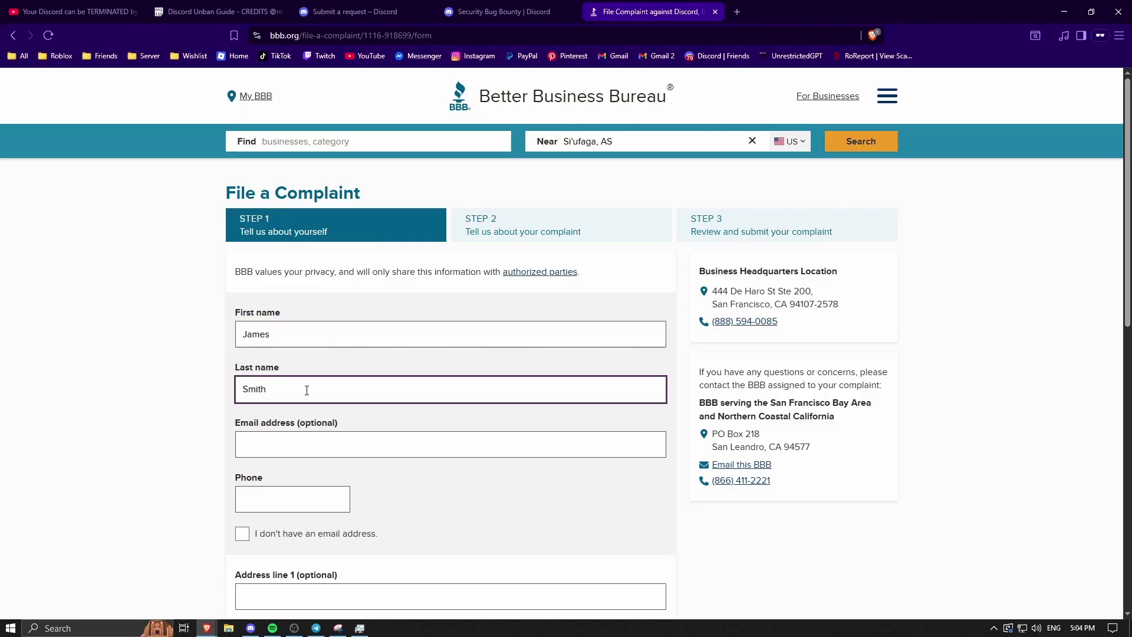
{"action": "scroll", "coordinate": [306, 389], "scroll_direction": "down", "scroll_amount": 2}
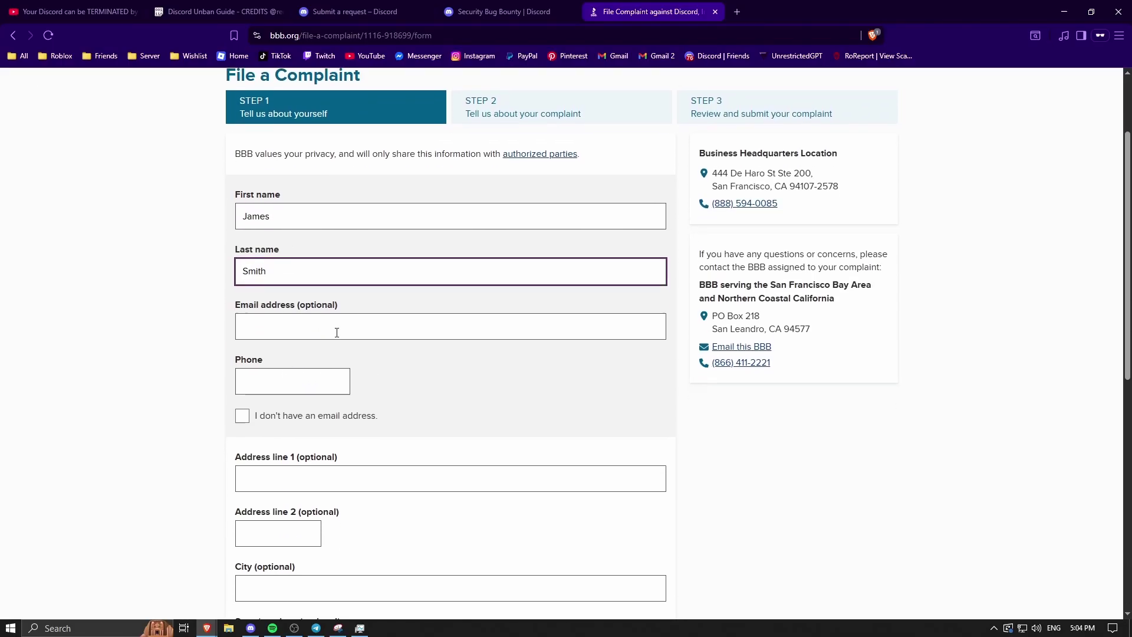
- Move past the email, phone and address fields and enter the zip/postal code
{"action": "left_click", "coordinate": [388, 327]}
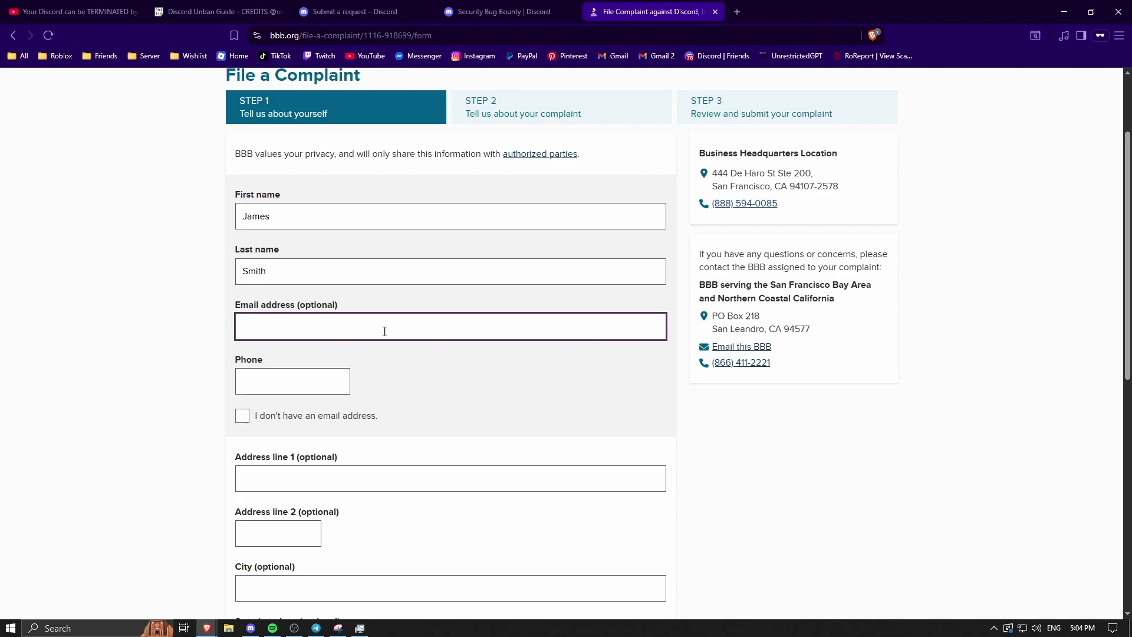
{"action": "left_click", "coordinate": [318, 381]}
{"action": "left_click", "coordinate": [447, 375]}
{"action": "scroll", "coordinate": [394, 372], "scroll_direction": "down", "scroll_amount": 3}
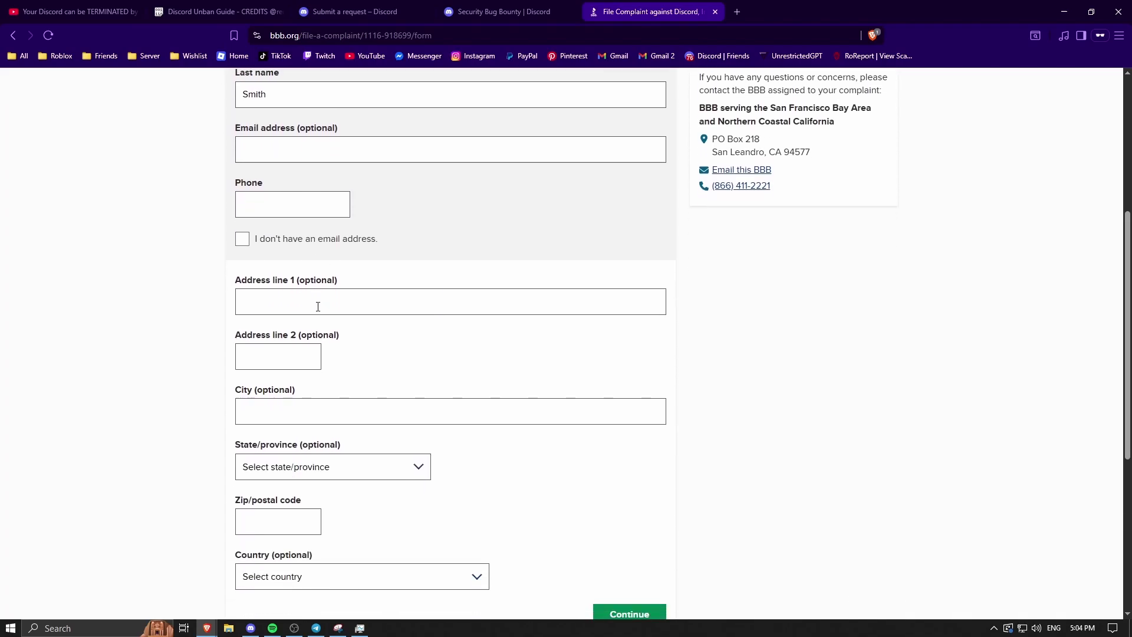
{"action": "left_click", "coordinate": [371, 307]}
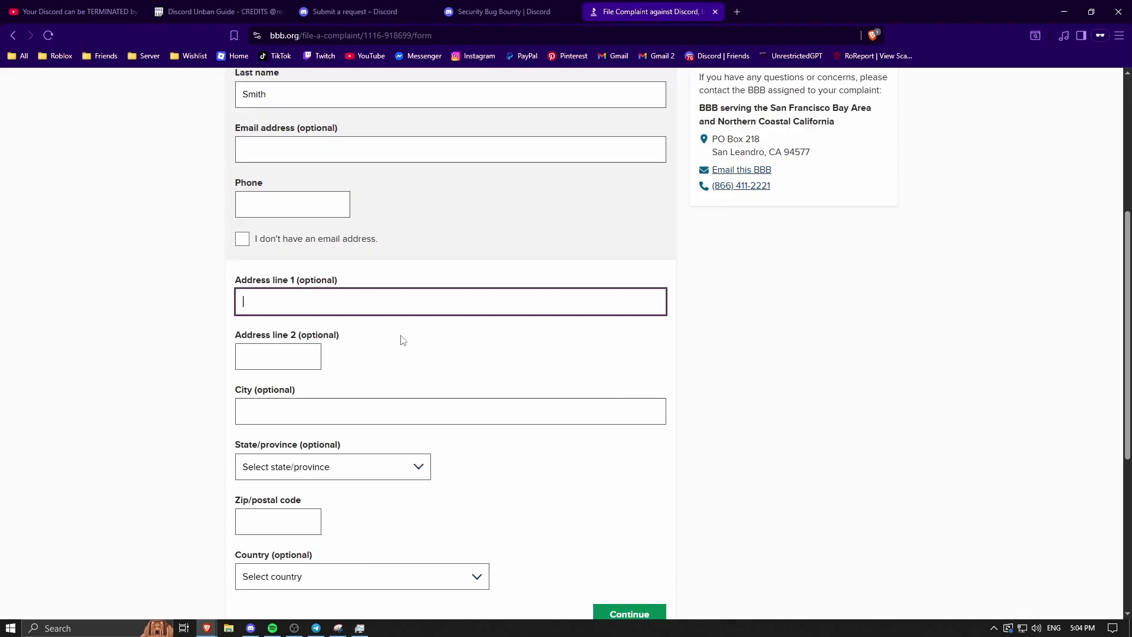
{"action": "key", "text": "Tab"}
{"action": "scroll", "coordinate": [384, 431], "scroll_direction": "down", "scroll_amount": 2}
{"action": "left_click", "coordinate": [310, 404]}
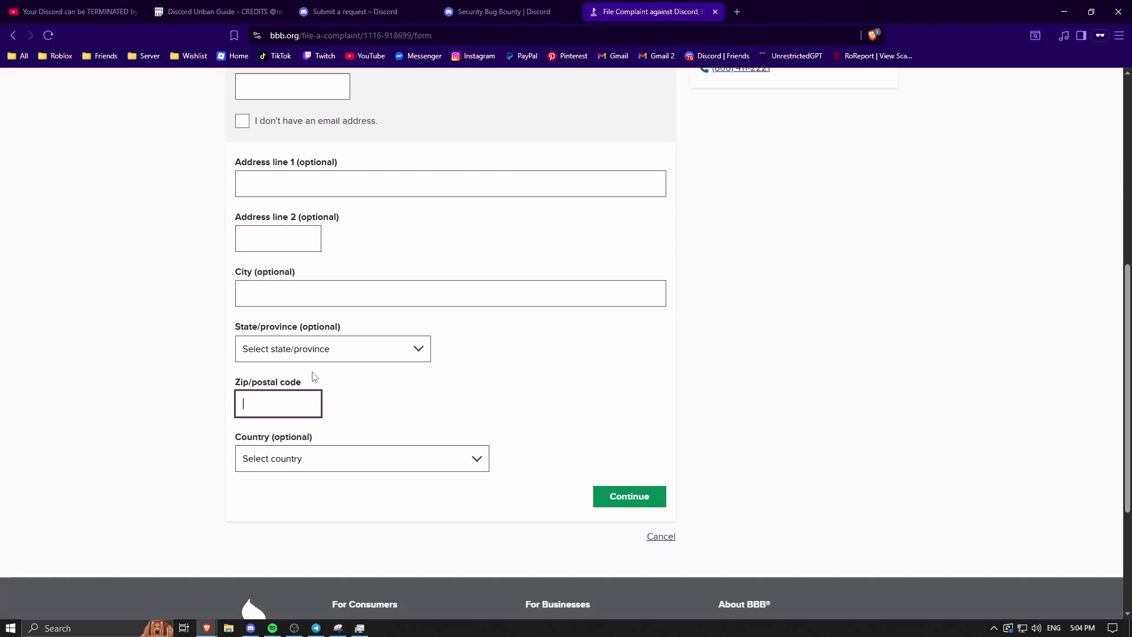
{"action": "type", "text": "84930"}
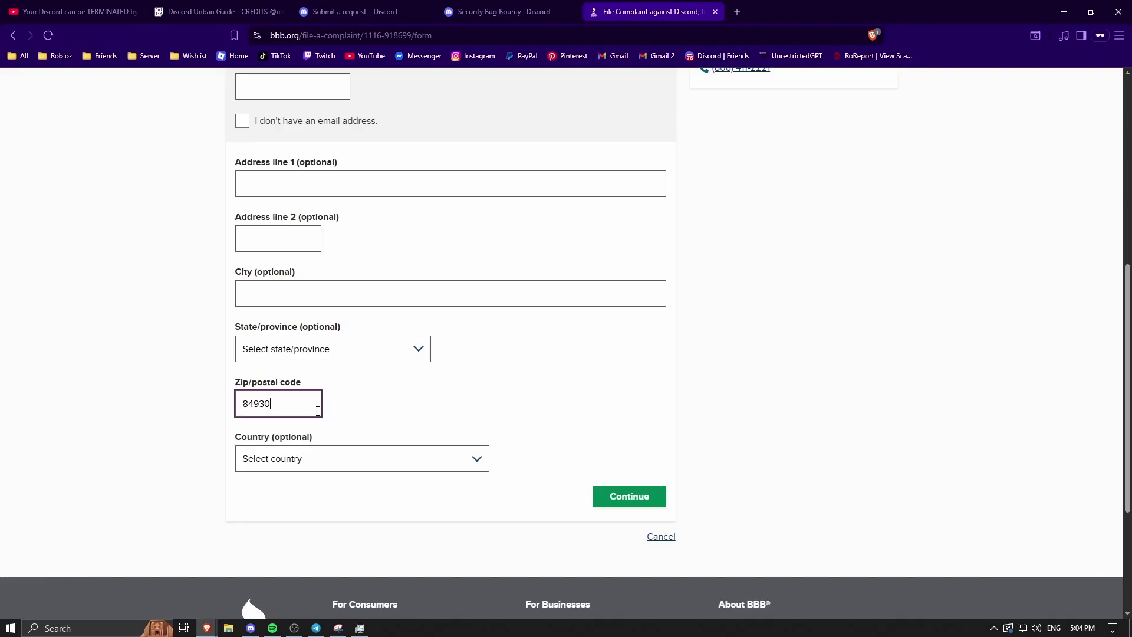
- Check the postal code entry and set the country to Australia
{"action": "left_click_drag", "start_coordinate": [266, 404], "coordinate": [241, 405]}
{"action": "left_click", "coordinate": [284, 404]}
{"action": "double_click", "coordinate": [290, 402]}
{"action": "left_click", "coordinate": [290, 402]}
{"action": "left_click_drag", "start_coordinate": [272, 403], "coordinate": [224, 411]}
{"action": "left_click", "coordinate": [286, 403]}
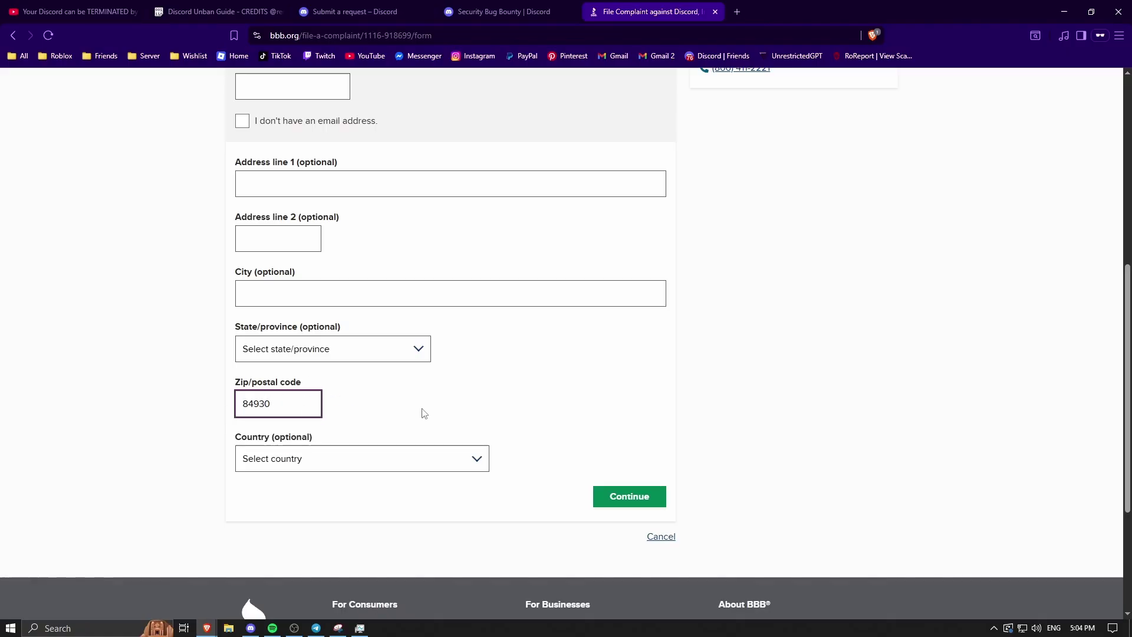
{"action": "left_click", "coordinate": [407, 422]}
{"action": "left_click", "coordinate": [328, 455]}
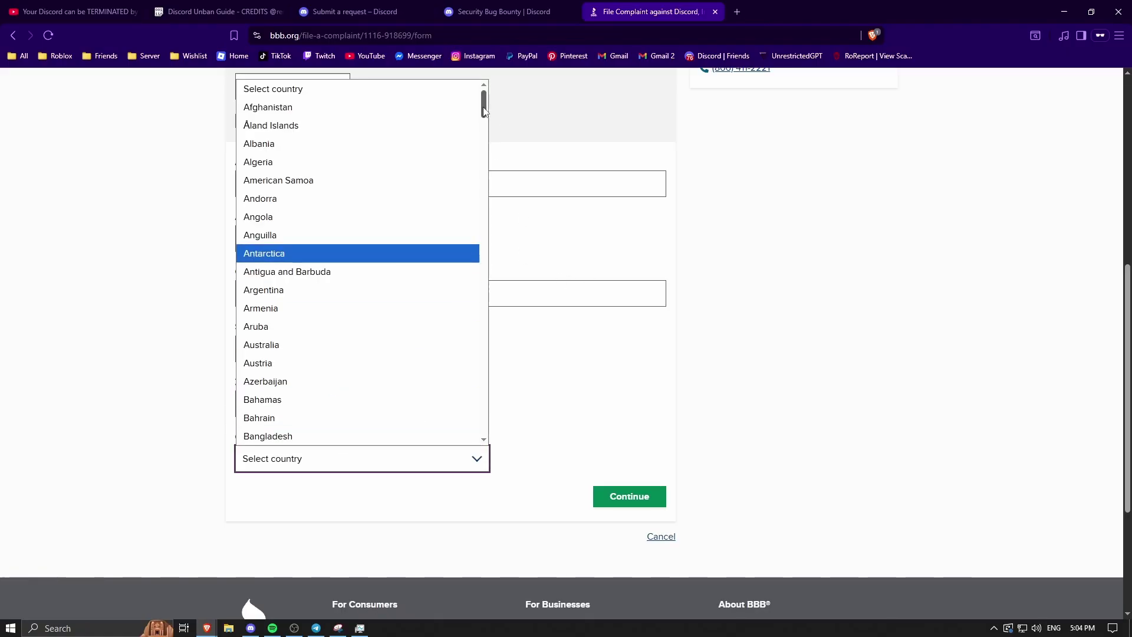
{"action": "left_click_drag", "start_coordinate": [484, 104], "coordinate": [484, 104]}
{"action": "left_click", "coordinate": [352, 363]}
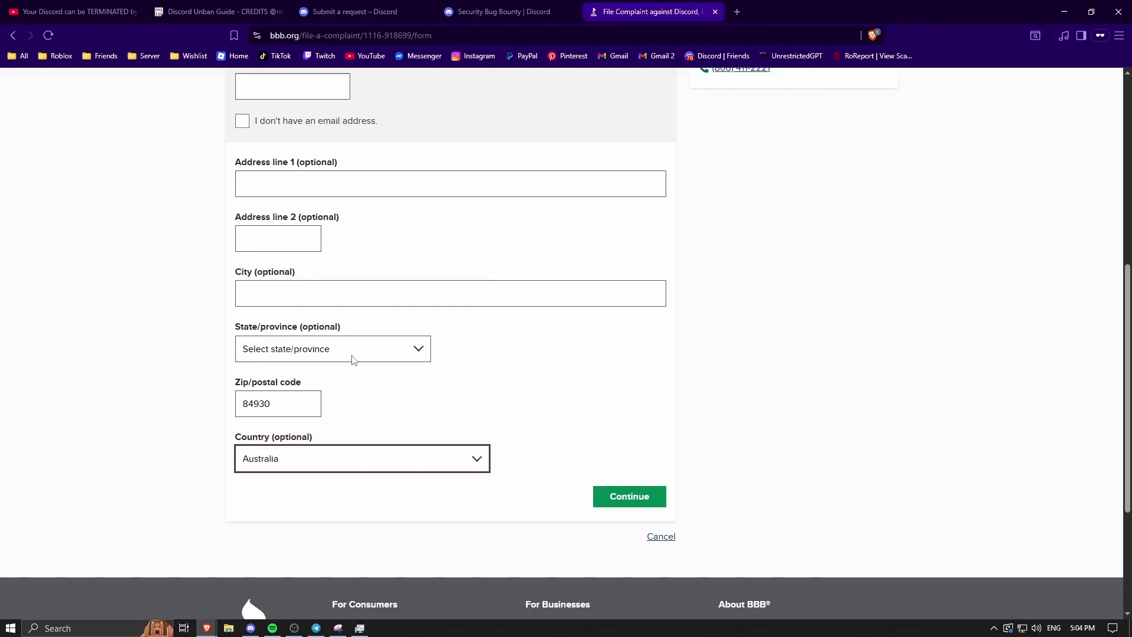
{"action": "scroll", "coordinate": [413, 389], "scroll_direction": "up", "scroll_amount": 3}
{"action": "left_click", "coordinate": [294, 468]}
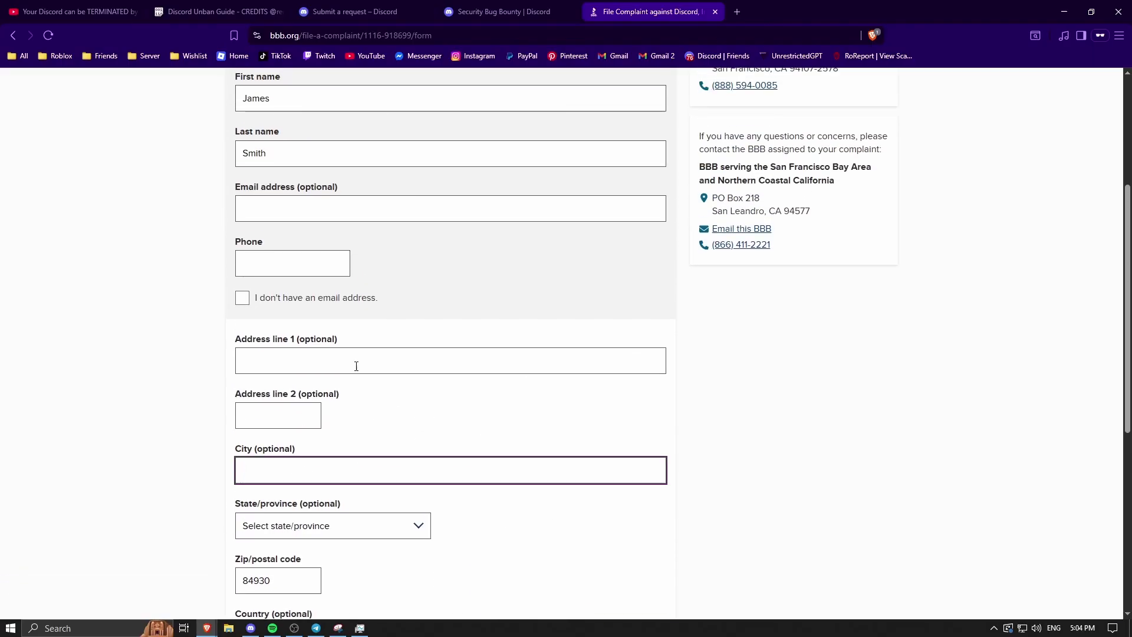
{"action": "scroll", "coordinate": [365, 368], "scroll_direction": "up", "scroll_amount": 3}
{"action": "scroll", "coordinate": [317, 411], "scroll_direction": "down", "scroll_amount": 1}
- Fill in the phone number and a gmail.com email address
{"action": "left_click", "coordinate": [373, 333]}
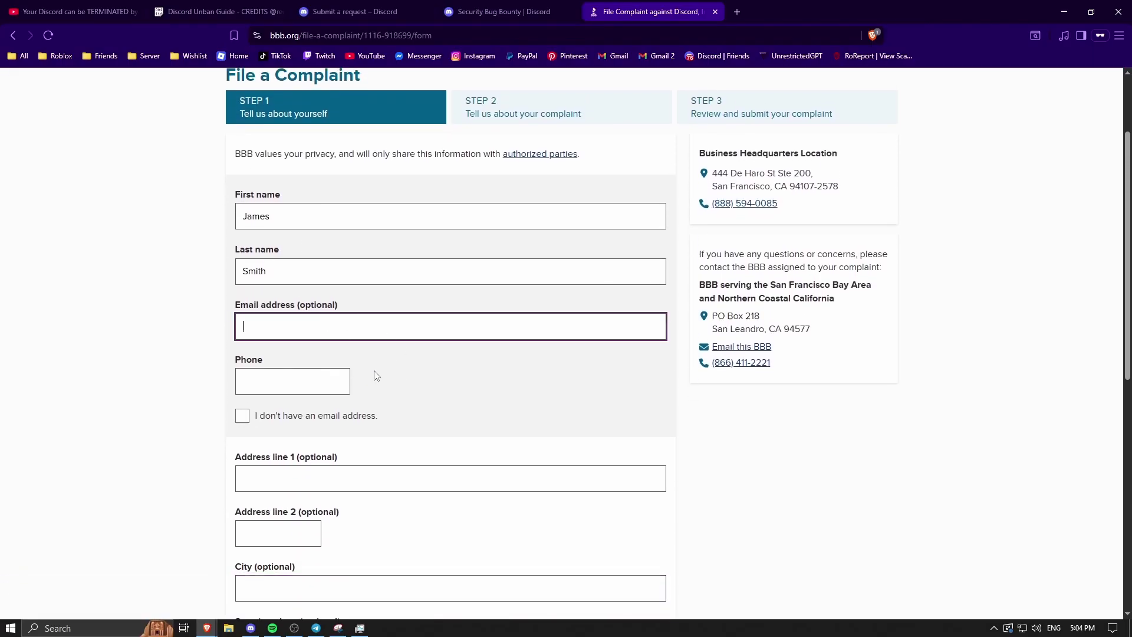
{"action": "key", "text": "Tab"}
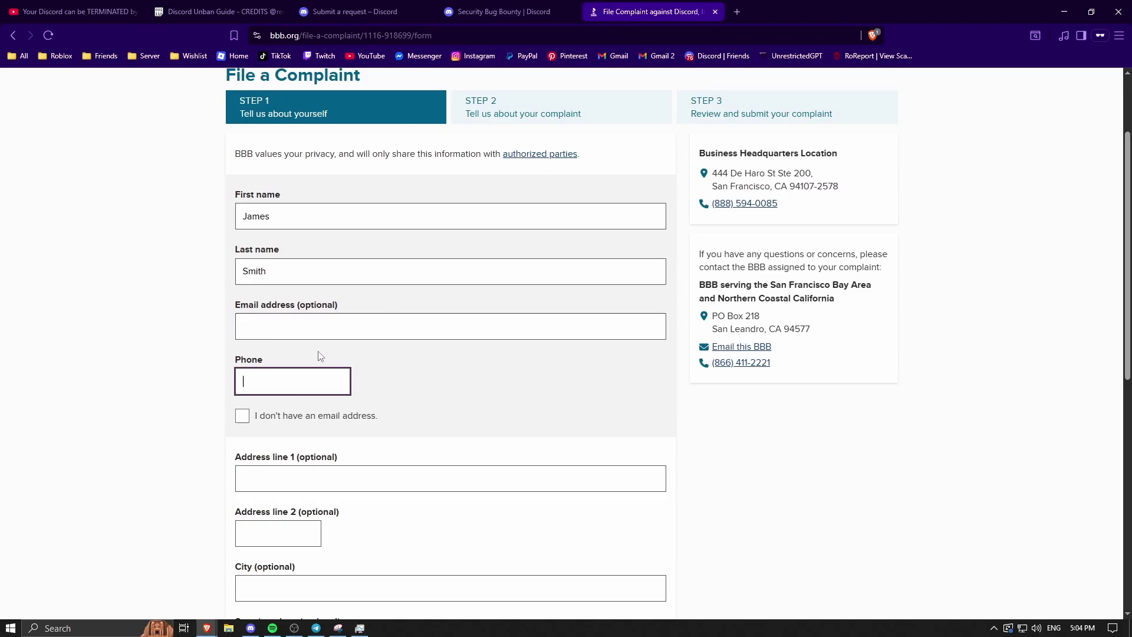
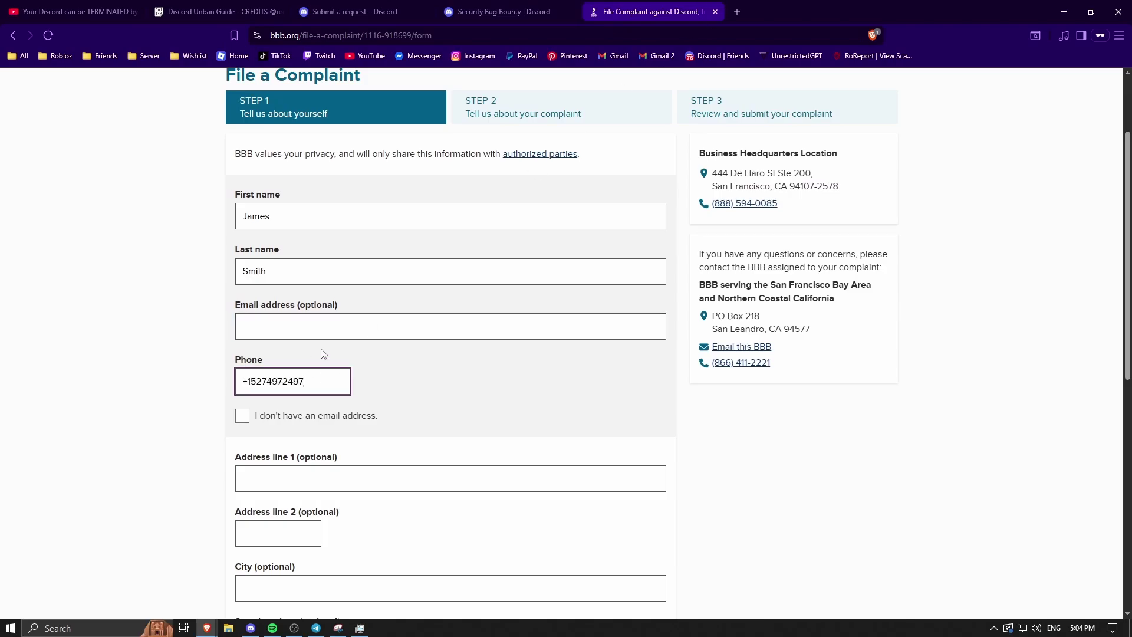
{"action": "left_click", "coordinate": [380, 326]}
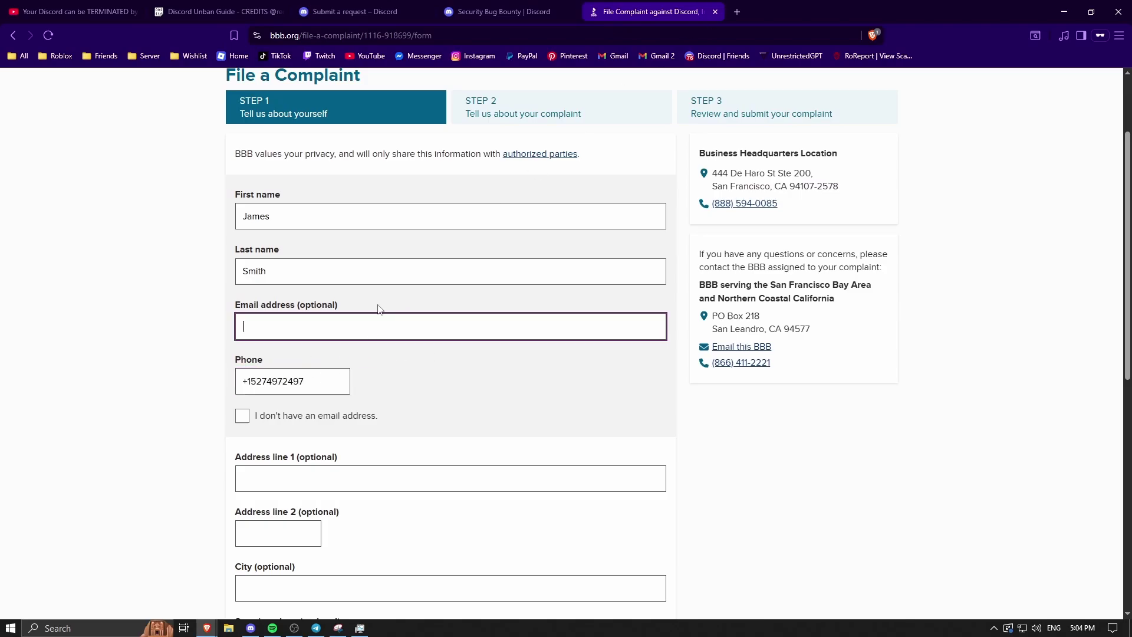
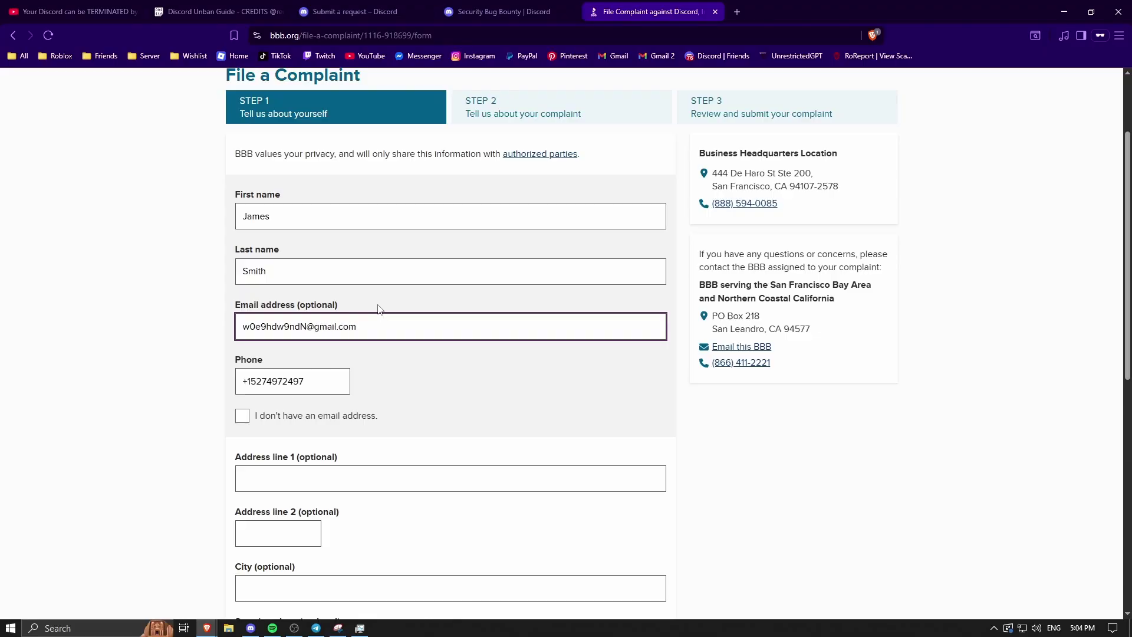
{"action": "scroll", "coordinate": [413, 324], "scroll_direction": "down", "scroll_amount": 6}
- Continue to Step 2 and copy the appeal text on lines 97–106 of the Pastebin guide
{"action": "left_click", "coordinate": [629, 436]}
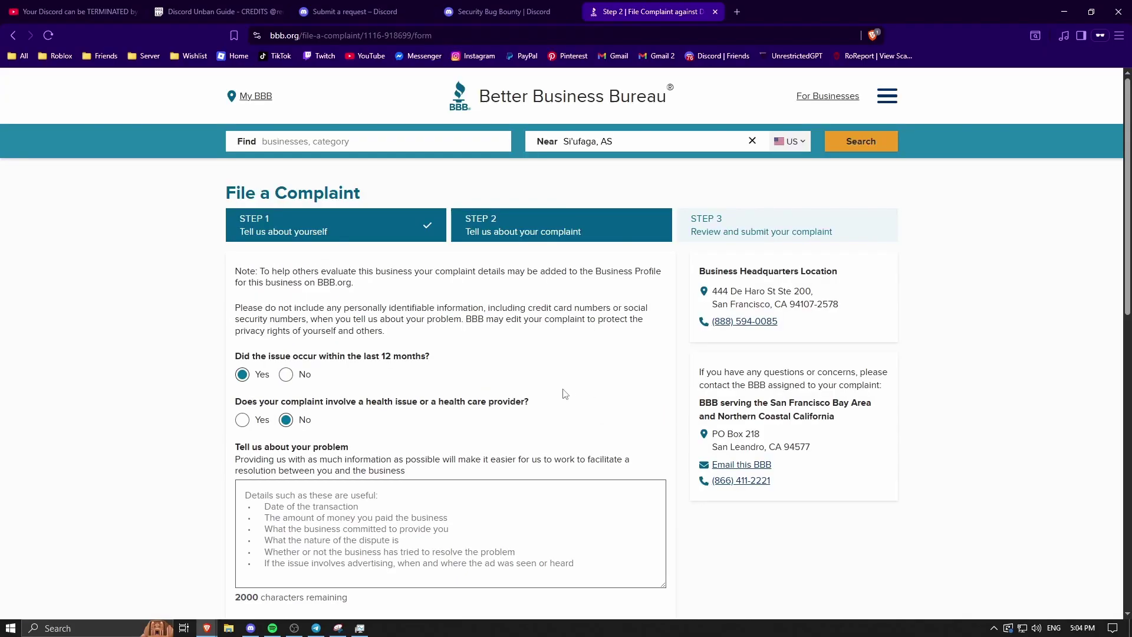
{"action": "scroll", "coordinate": [565, 394], "scroll_direction": "down", "scroll_amount": 2}
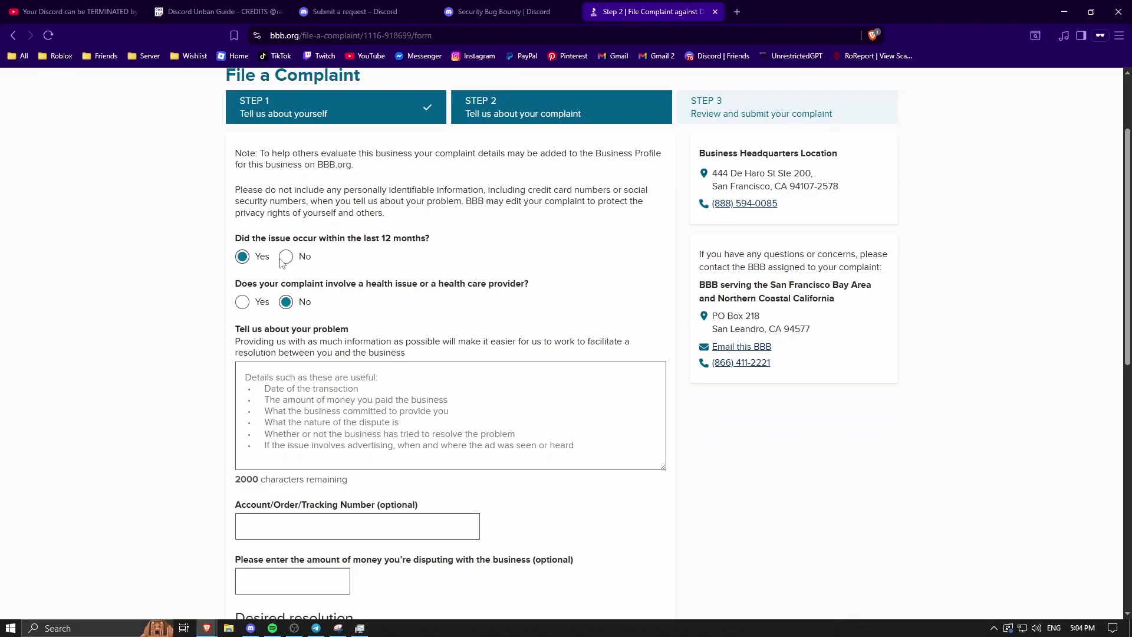
{"action": "left_click", "coordinate": [213, 11]}
{"action": "scroll", "coordinate": [334, 150], "scroll_direction": "down", "scroll_amount": 1}
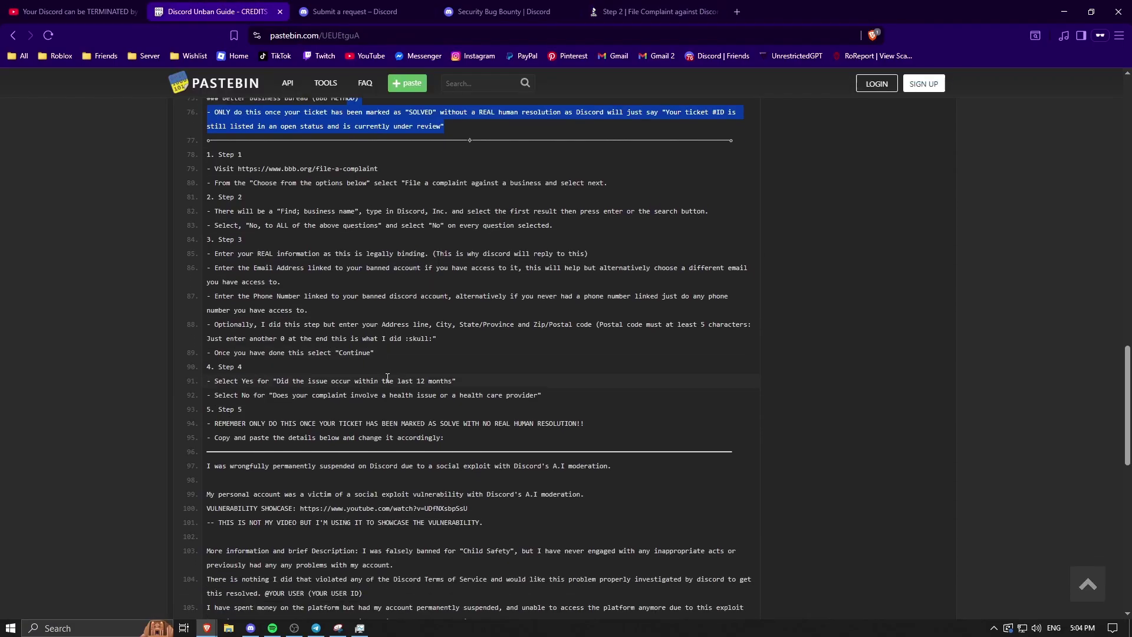
{"action": "scroll", "coordinate": [446, 380], "scroll_direction": "down", "scroll_amount": 2}
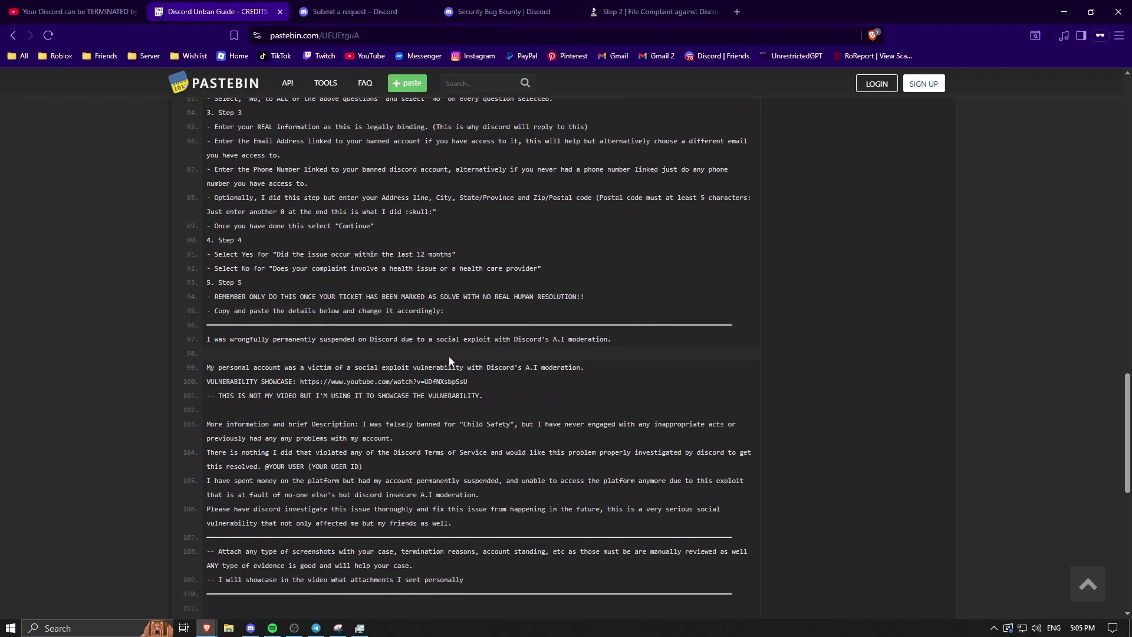
{"action": "scroll", "coordinate": [454, 412], "scroll_direction": "down", "scroll_amount": 1}
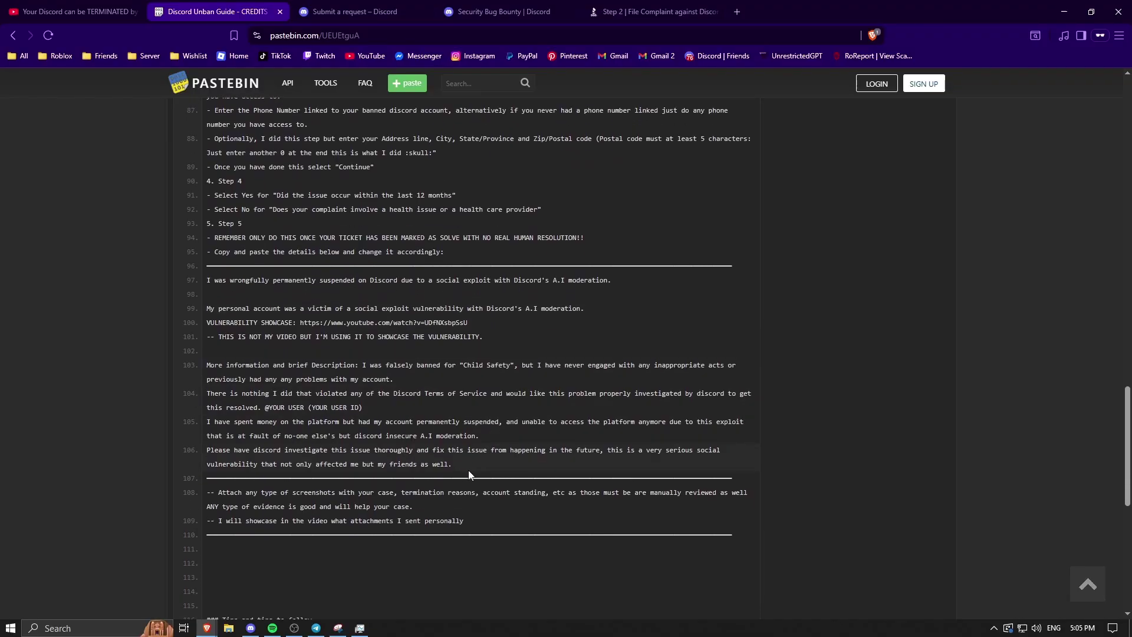
{"action": "left_click_drag", "start_coordinate": [469, 469], "coordinate": [203, 278]}
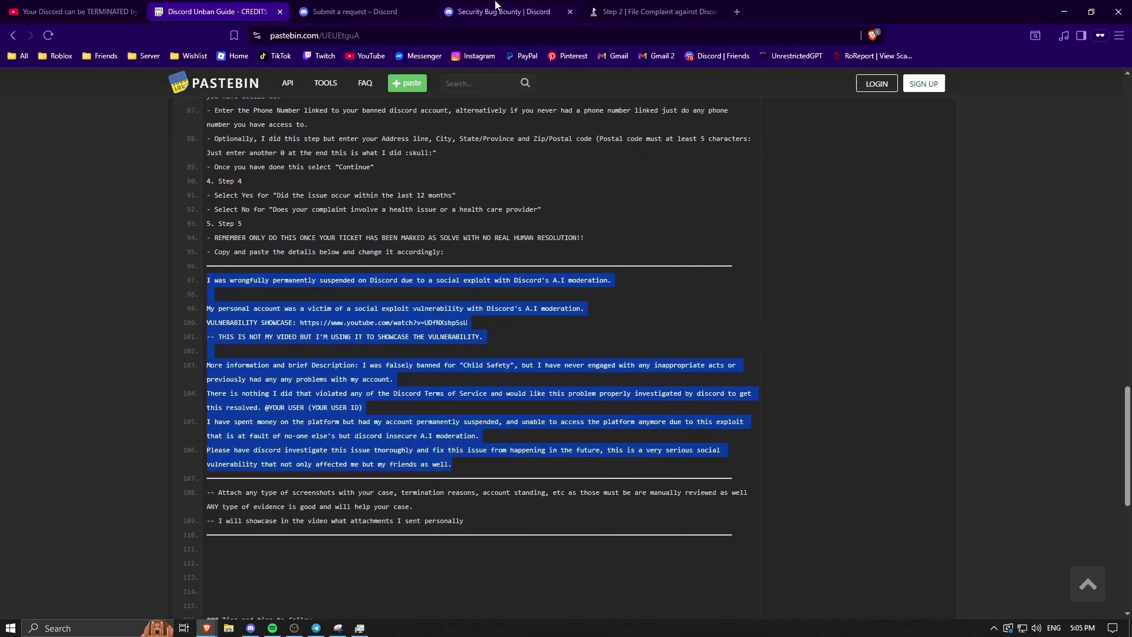
{"action": "key", "text": "ctrl+c"}
- Paste the appeal text into the problem description and replace the user-ID placeholder with your username
{"action": "left_click", "coordinate": [649, 12]}
{"action": "left_click", "coordinate": [354, 384]}
{"action": "key", "text": "ctrl+v"}
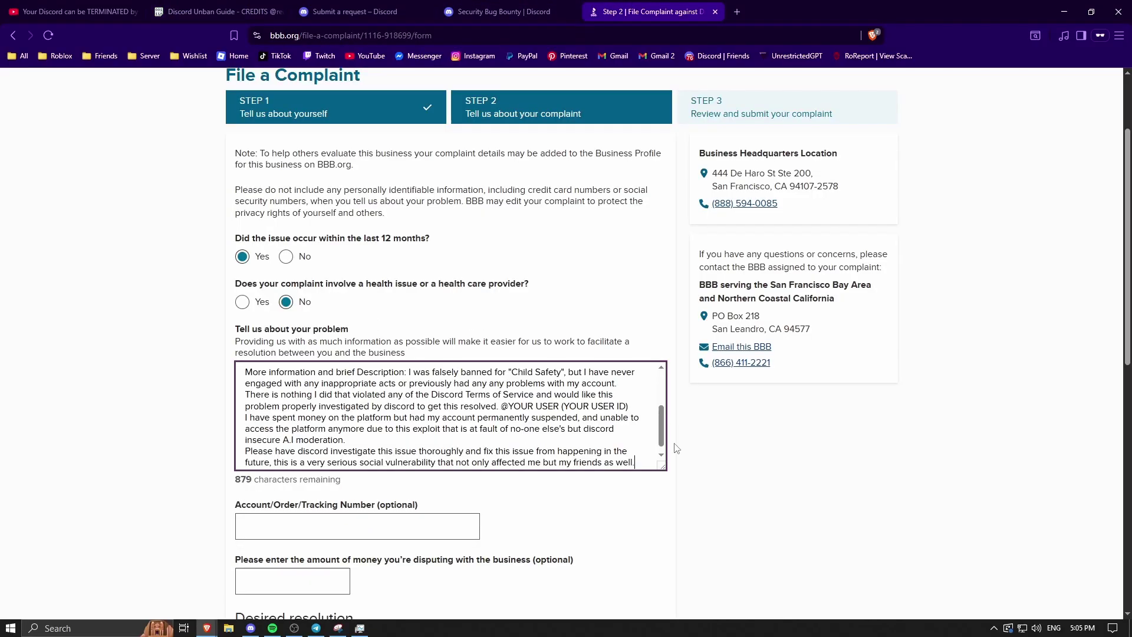
{"action": "scroll", "coordinate": [691, 447], "scroll_direction": "down", "scroll_amount": 1}
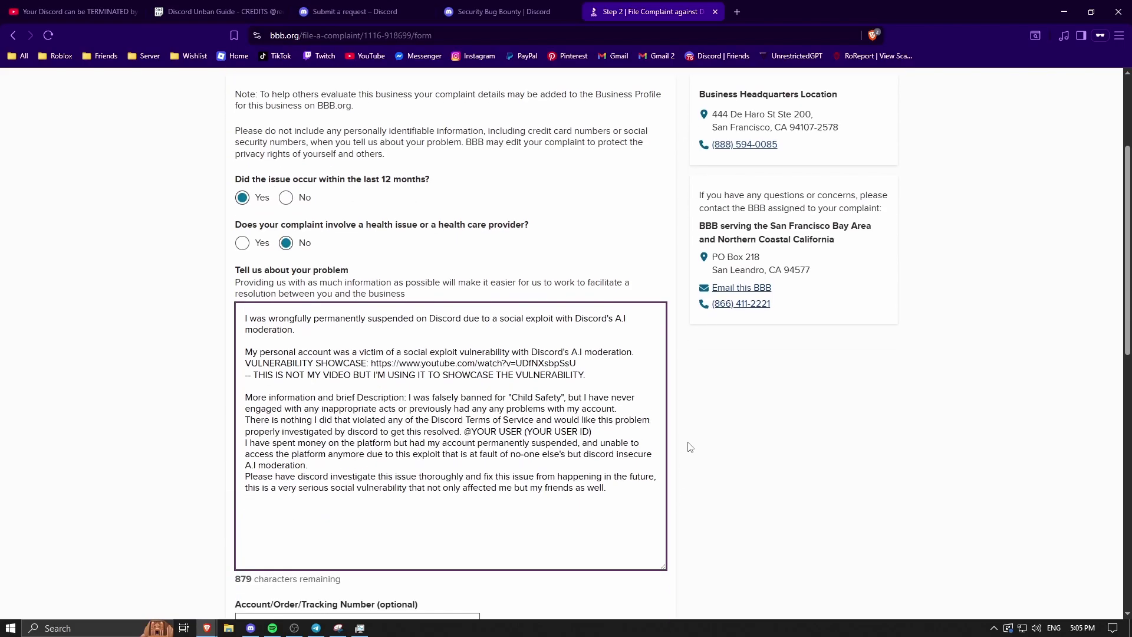
{"action": "scroll", "coordinate": [690, 447], "scroll_direction": "down", "scroll_amount": 1}
{"action": "left_click_drag", "start_coordinate": [597, 372], "coordinate": [472, 373]}
{"action": "key", "text": "BackSpace"}
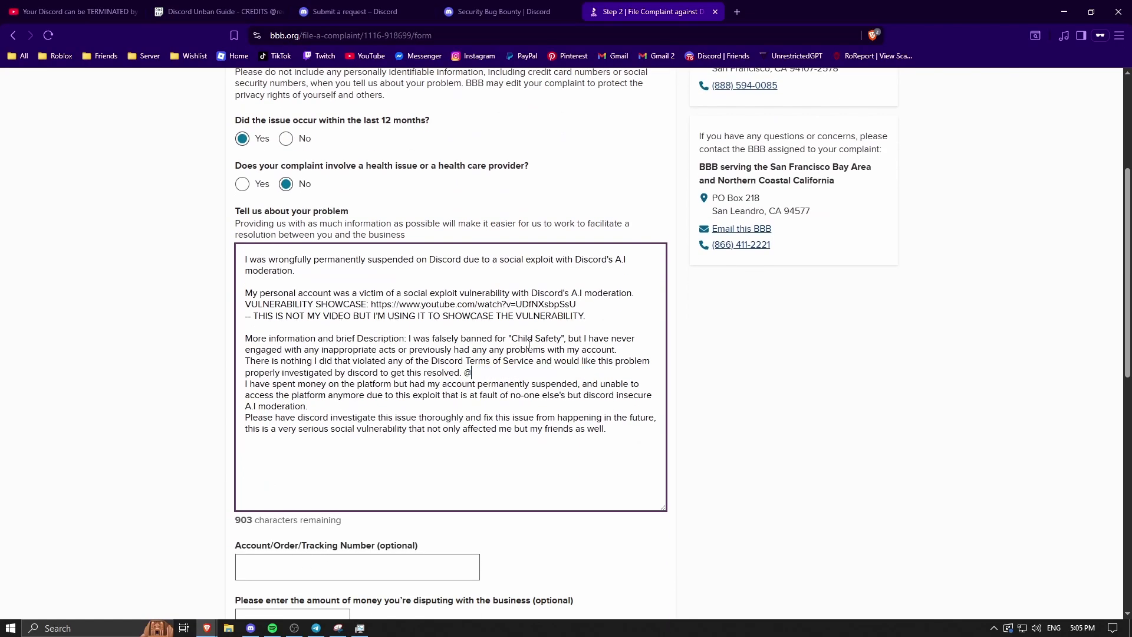
{"action": "type", "text": "reqon"}
- Choose 'Contact by the business' as desired settlement and remove the empty second settlement
{"action": "scroll", "coordinate": [591, 214], "scroll_direction": "down", "scroll_amount": 6}
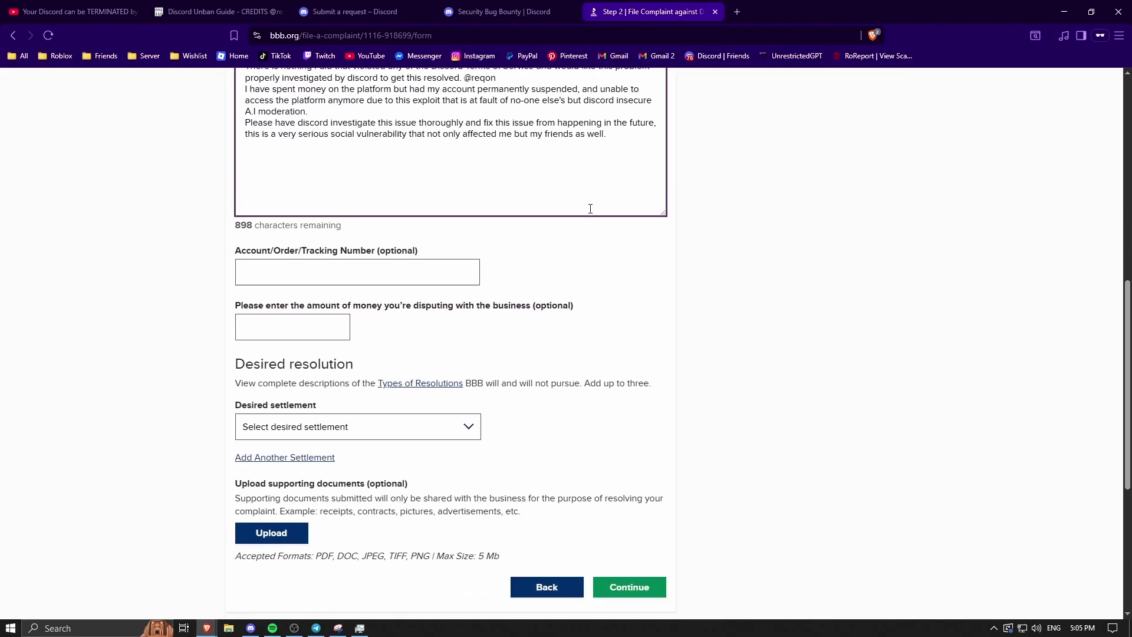
{"action": "left_click", "coordinate": [332, 378]}
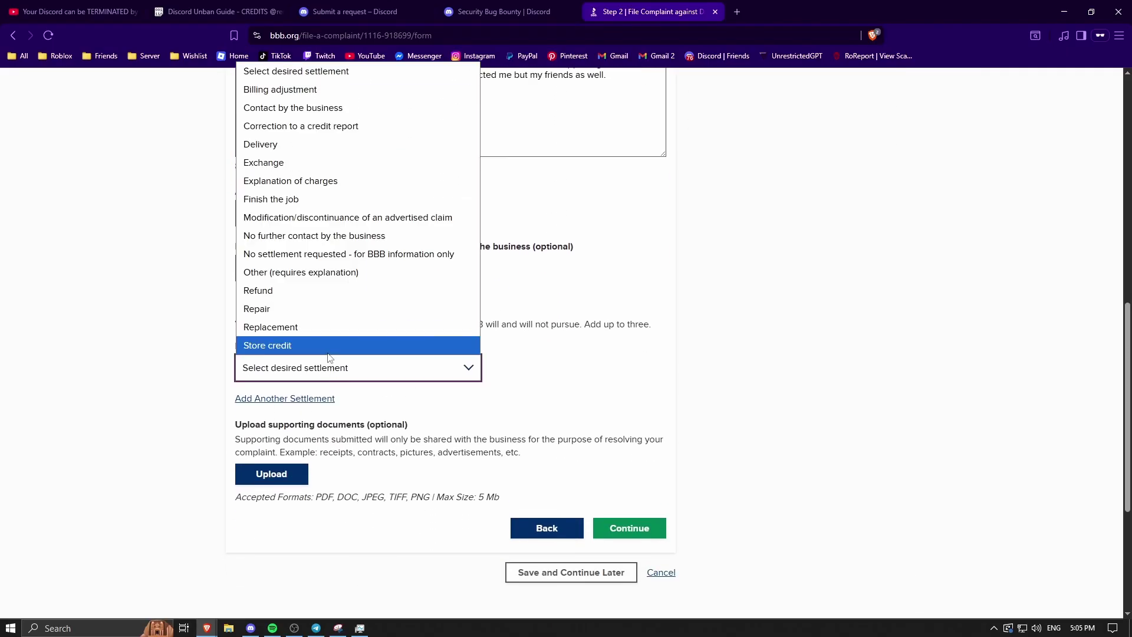
{"action": "left_click", "coordinate": [299, 107]}
{"action": "left_click", "coordinate": [298, 398]}
{"action": "left_click", "coordinate": [346, 423]}
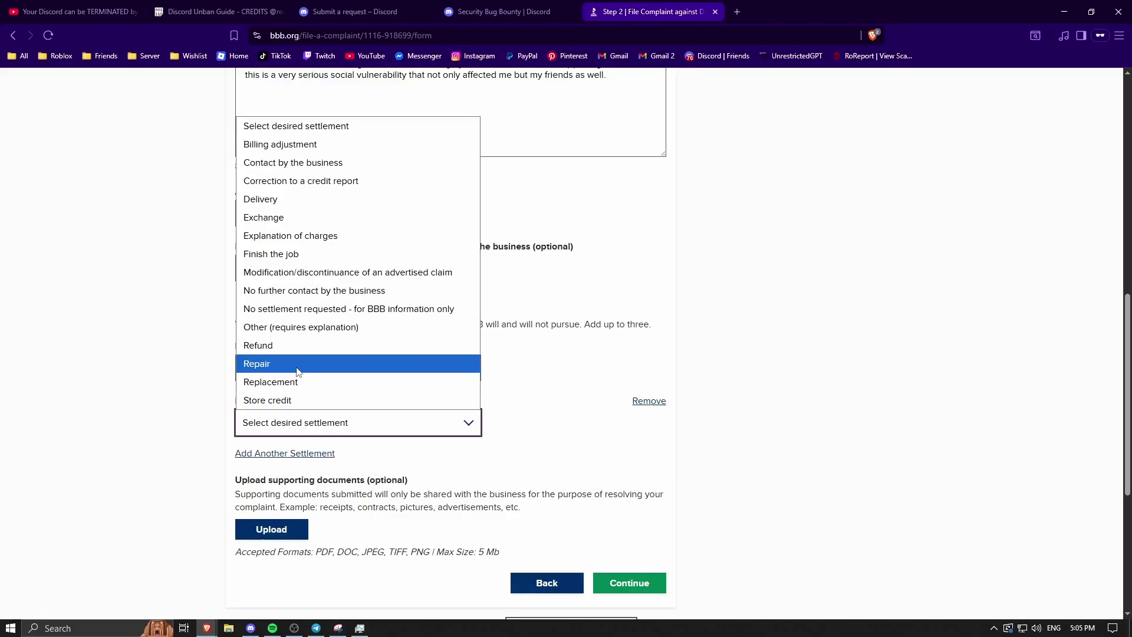
{"action": "left_click", "coordinate": [547, 378]}
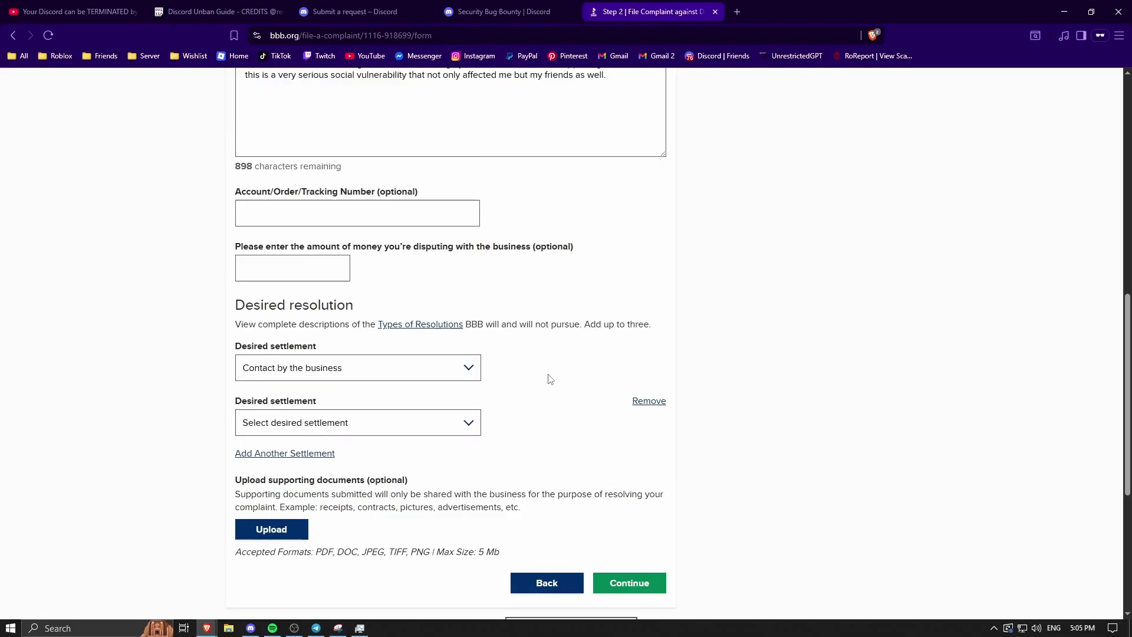
{"action": "left_click", "coordinate": [649, 402]}
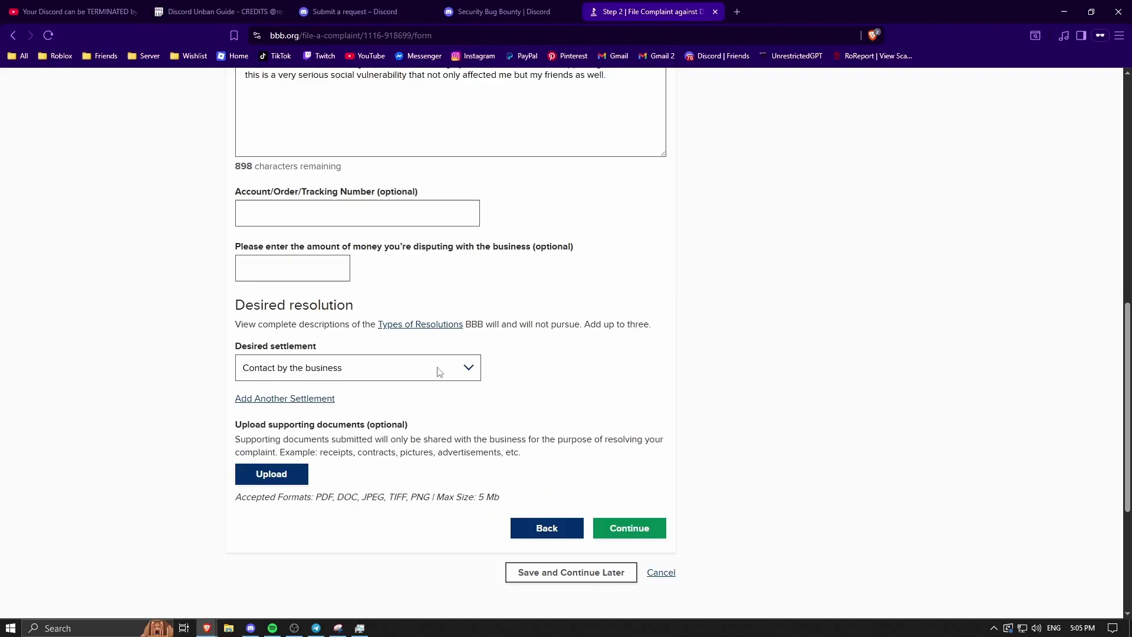
- Look over the supporting-documents section further down the complaint form
{"action": "left_click_drag", "start_coordinate": [382, 475], "coordinate": [285, 464]}
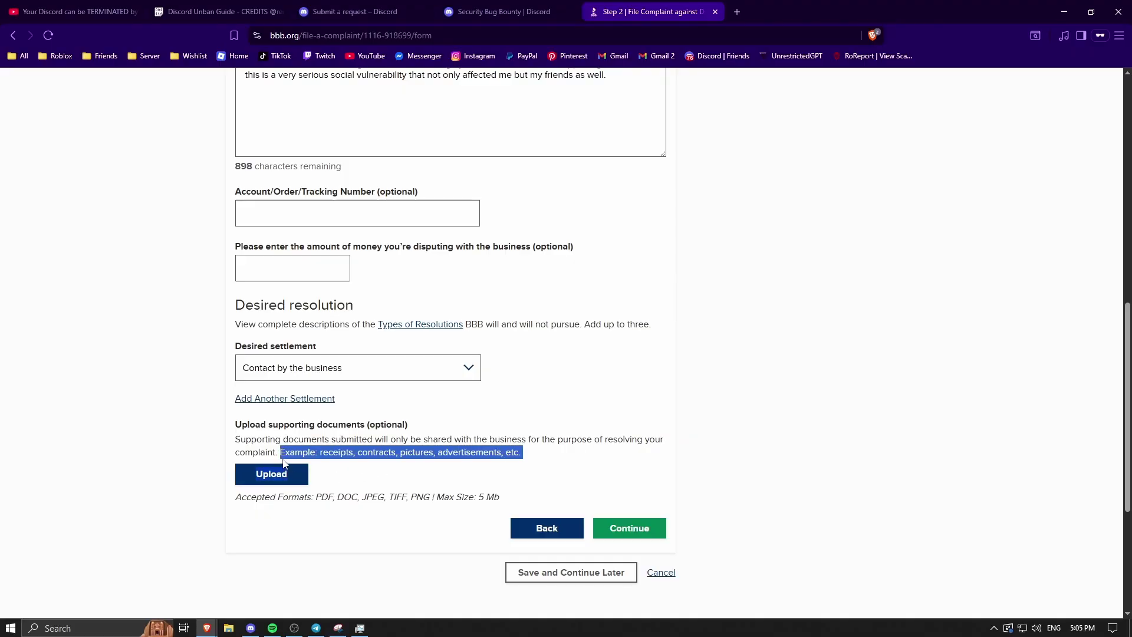
{"action": "left_click", "coordinate": [471, 450]}
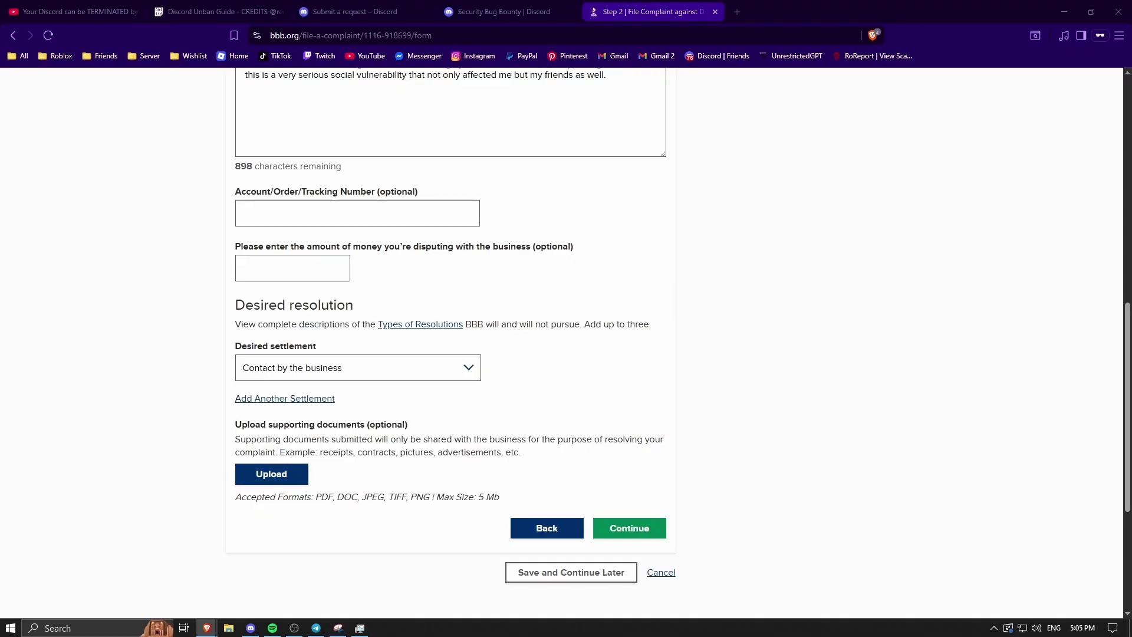
{"action": "left_click_drag", "start_coordinate": [1131, 97], "coordinate": [437, 44]}
{"action": "left_click_drag", "start_coordinate": [1125, 324], "coordinate": [1066, 226]}
{"action": "scroll", "coordinate": [1050, 348], "scroll_direction": "down", "scroll_amount": 2}
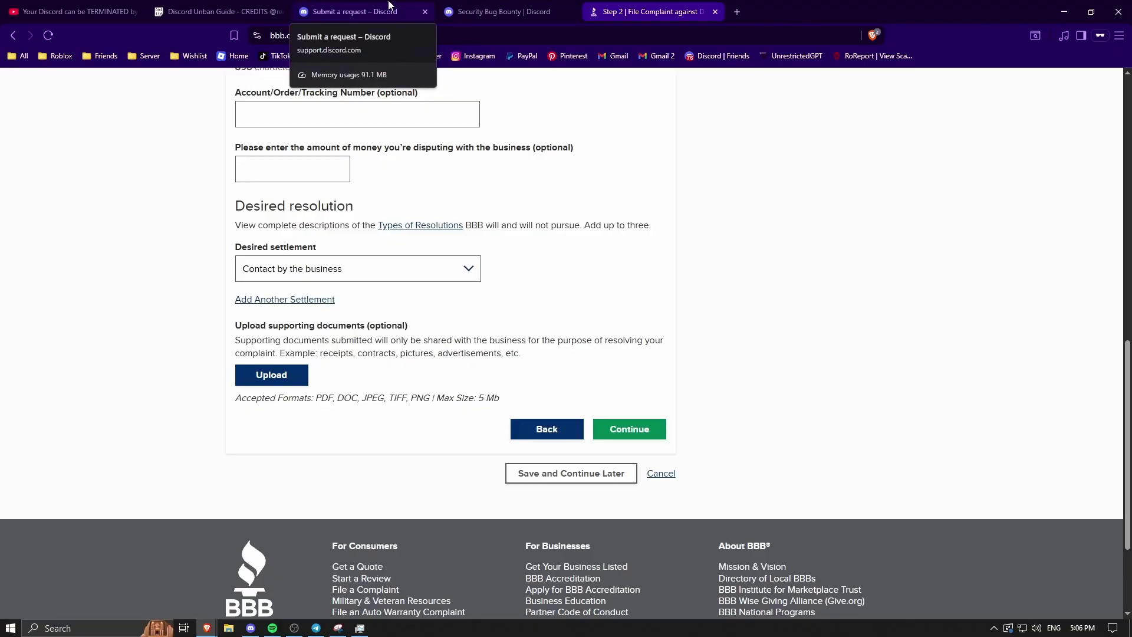
- Scroll the Discord Unban Guide to its Tips and Credits section, briefly rechecking the BBB form
{"action": "left_click", "coordinate": [275, 16]}
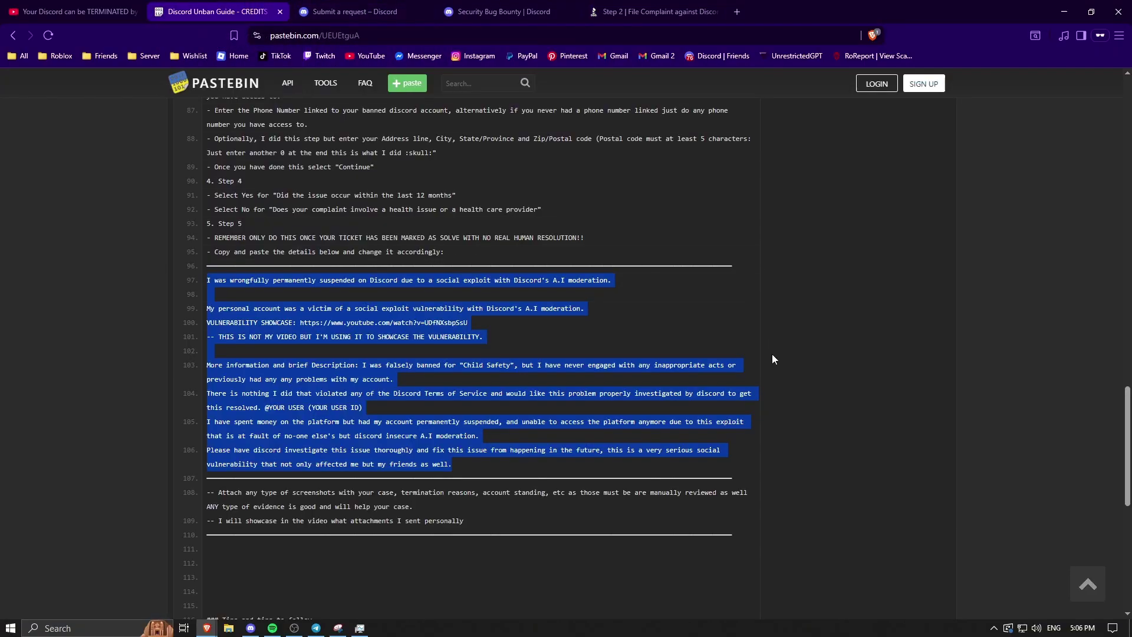
{"action": "scroll", "coordinate": [774, 359], "scroll_direction": "down", "scroll_amount": 6}
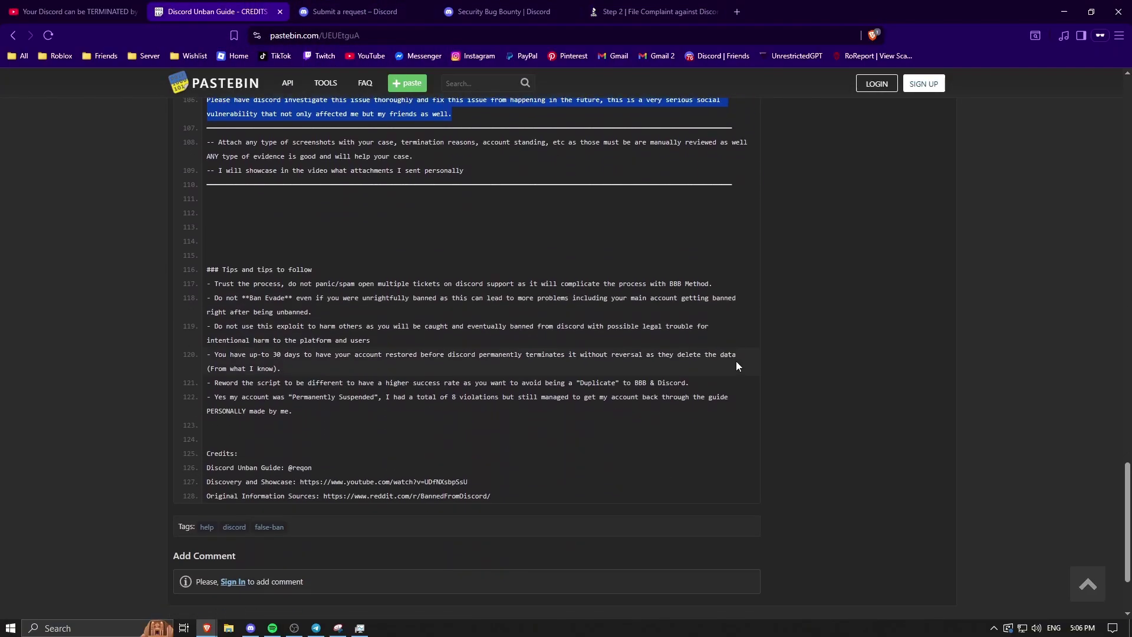
{"action": "left_click", "coordinate": [455, 314]}
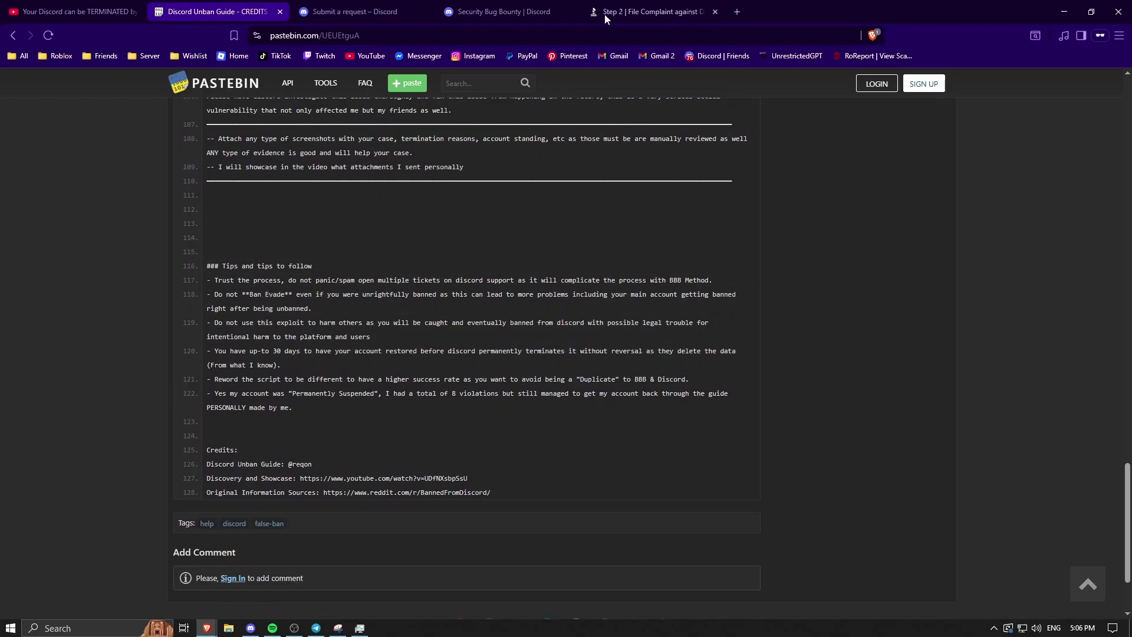
{"action": "left_click", "coordinate": [649, 12]}
{"action": "scroll", "coordinate": [556, 298], "scroll_direction": "up", "scroll_amount": 5}
{"action": "left_click", "coordinate": [254, 5]}
{"action": "left_click_drag", "start_coordinate": [476, 480], "coordinate": [304, 481]}
{"action": "left_click", "coordinate": [476, 479]}
{"action": "left_click_drag", "start_coordinate": [496, 492], "coordinate": [323, 494]}
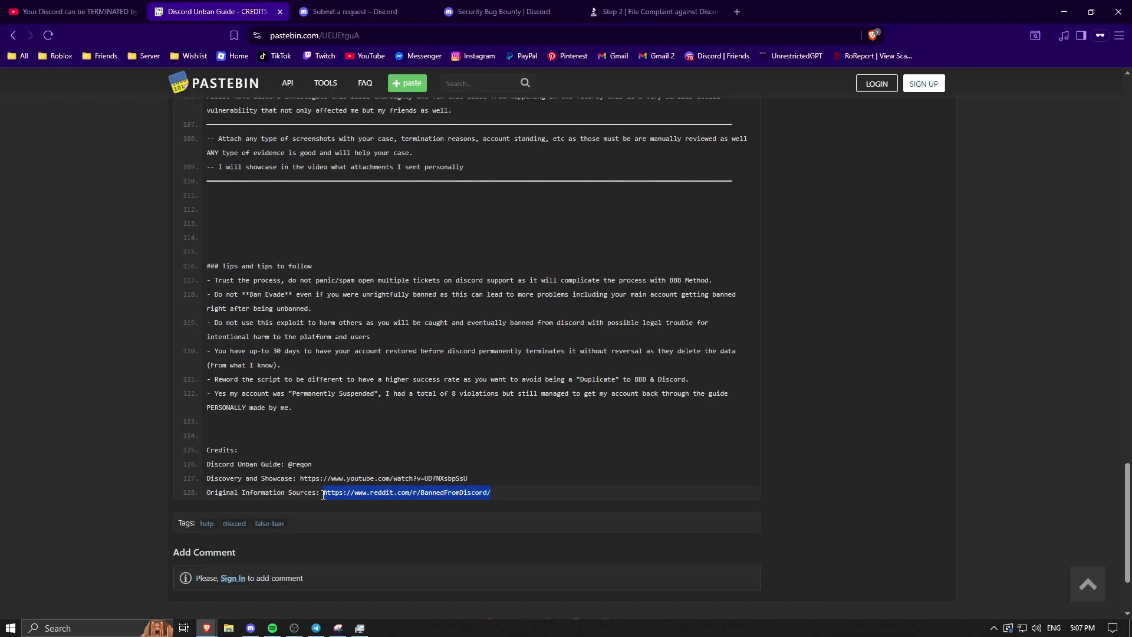
{"action": "left_click", "coordinate": [497, 492]}
{"action": "scroll", "coordinate": [398, 306], "scroll_direction": "up", "scroll_amount": 6}
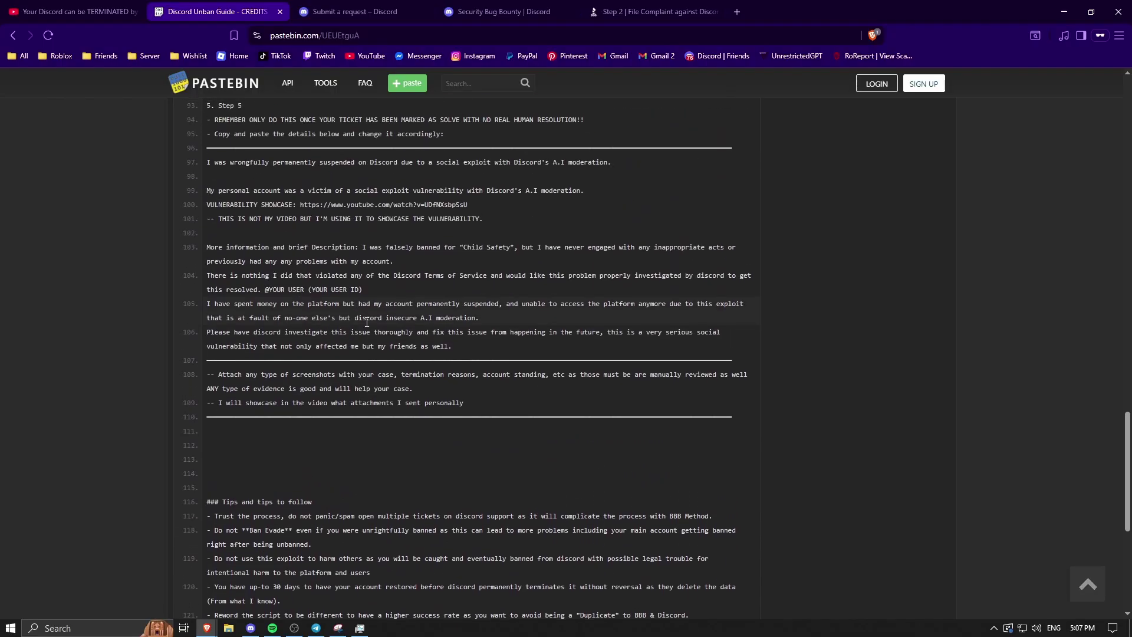
{"action": "scroll", "coordinate": [305, 279], "scroll_direction": "up", "scroll_amount": 4}
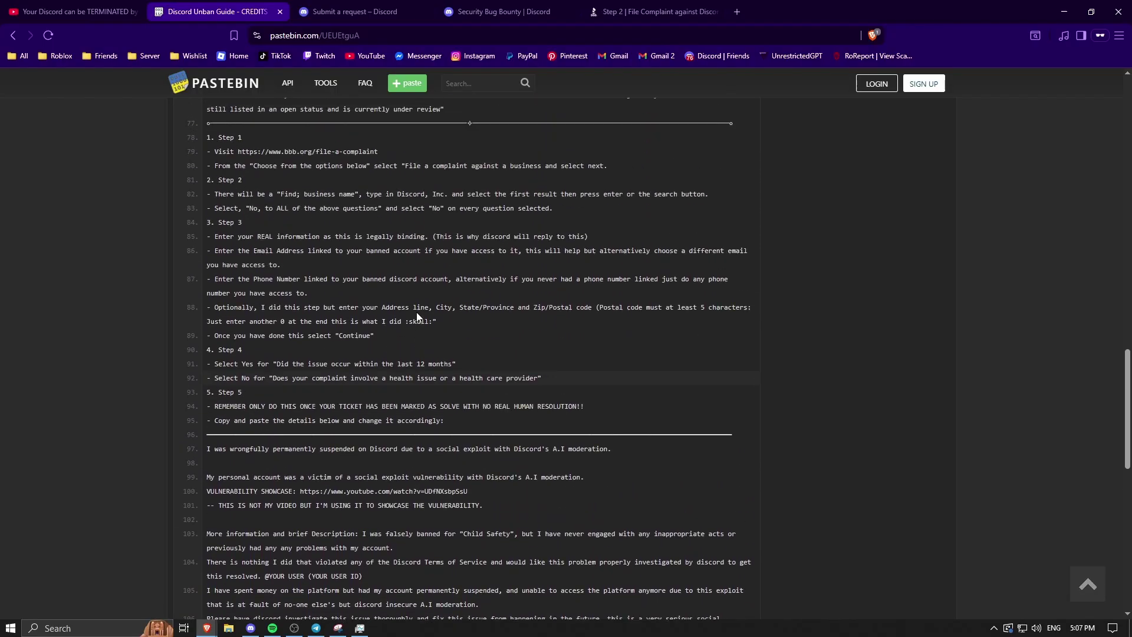
{"action": "left_click_drag", "start_coordinate": [359, 148], "coordinate": [297, 146]}
{"action": "left_click", "coordinate": [448, 282]}
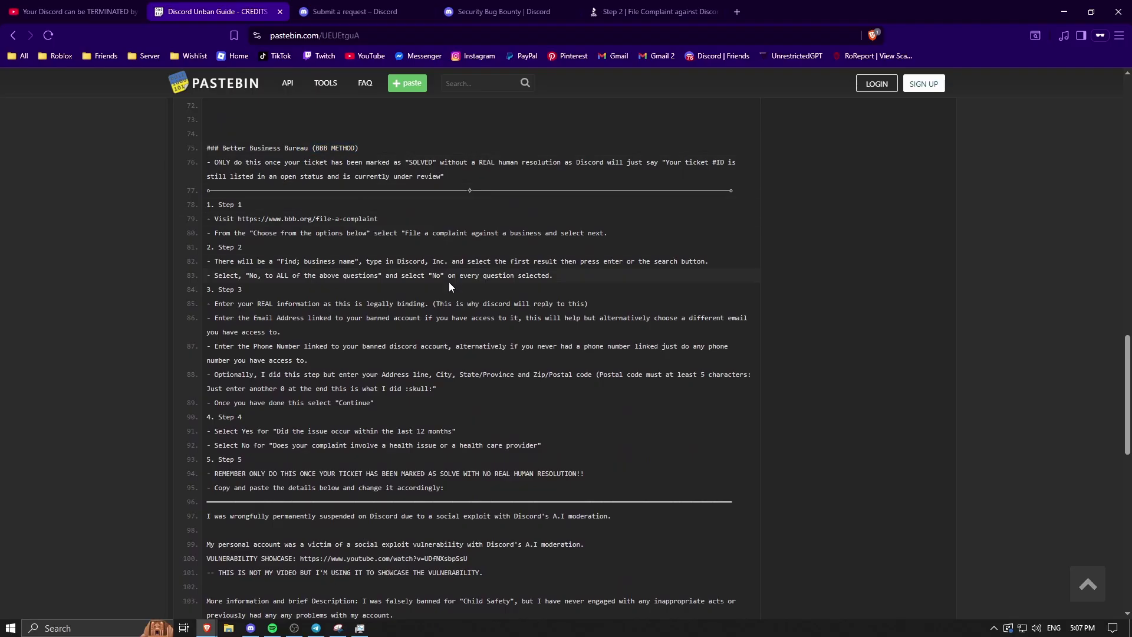
{"action": "scroll", "coordinate": [445, 327], "scroll_direction": "down", "scroll_amount": 9}
{"action": "scroll", "coordinate": [437, 353], "scroll_direction": "down", "scroll_amount": 1}
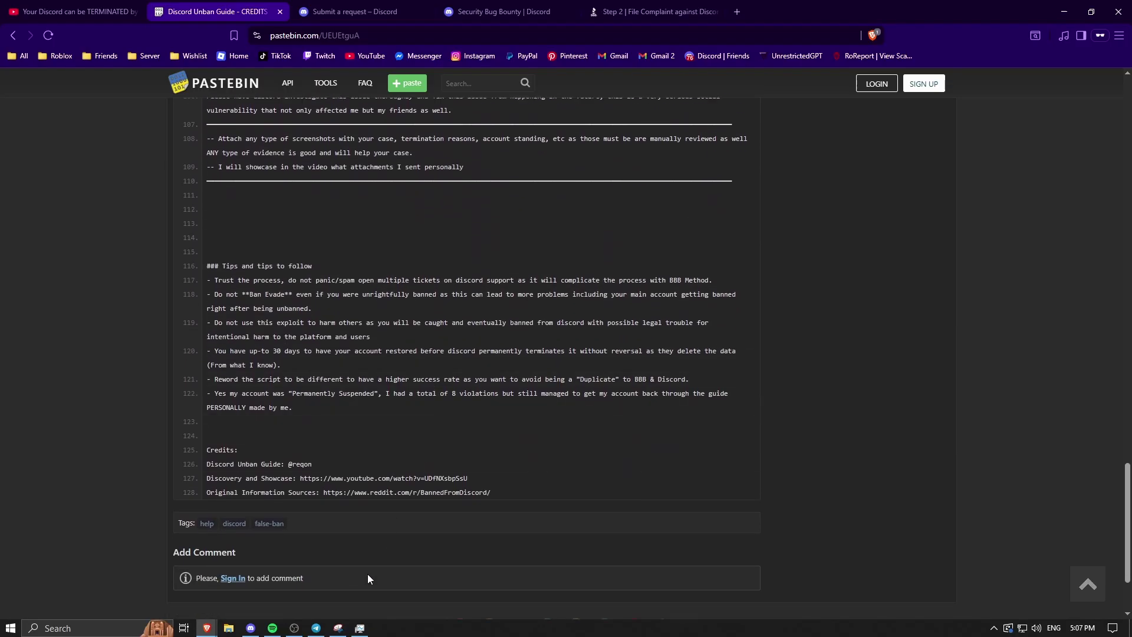